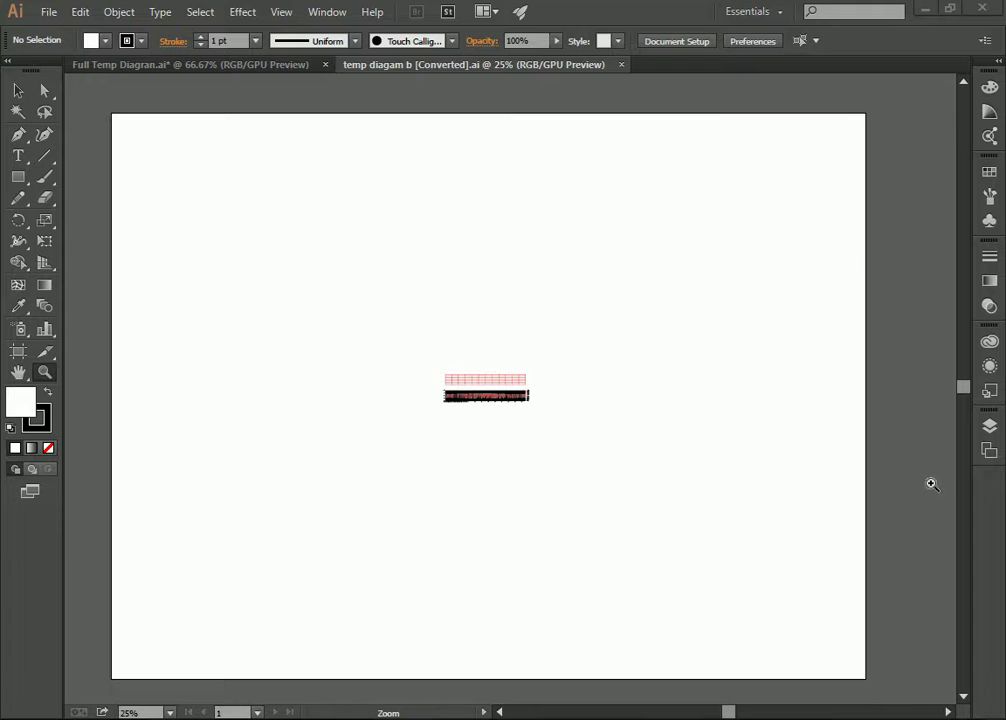
Step: Show the layer list of the temp diagam b document and activate the Selection tool
left_click(990, 428)
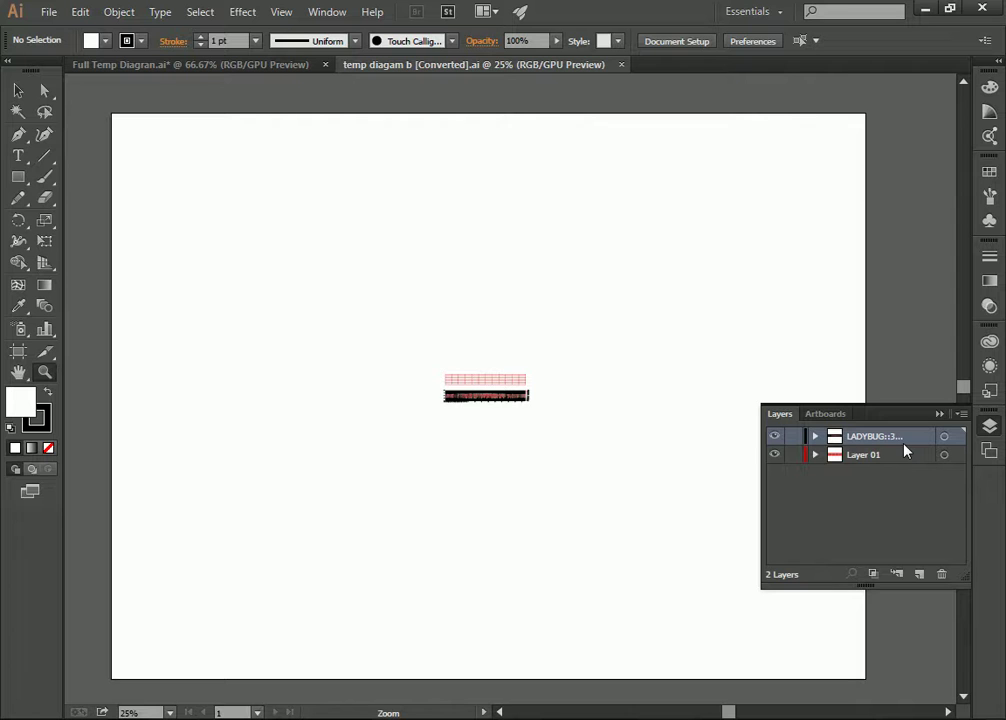
left_click(670, 344)
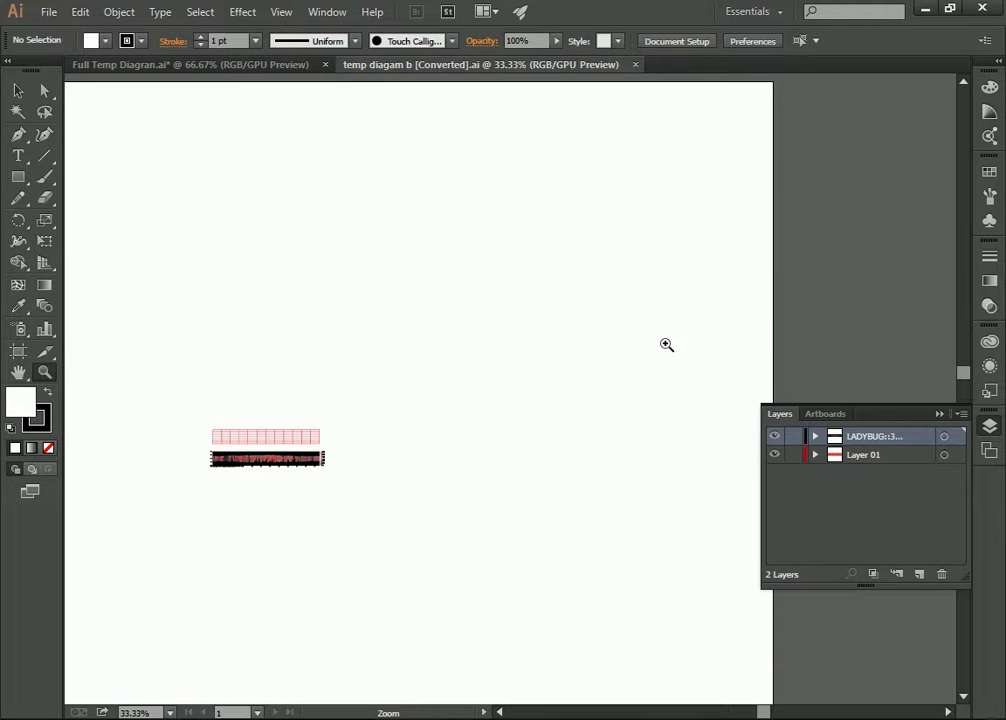
key("ctrl+minus")
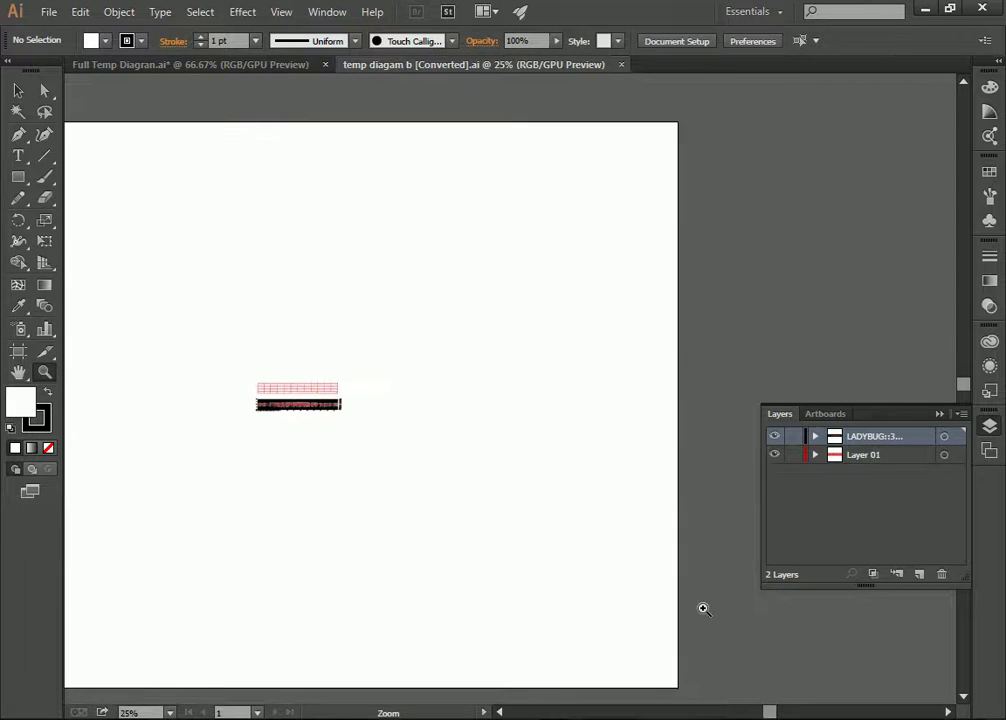
left_click_drag(770, 713, 730, 714)
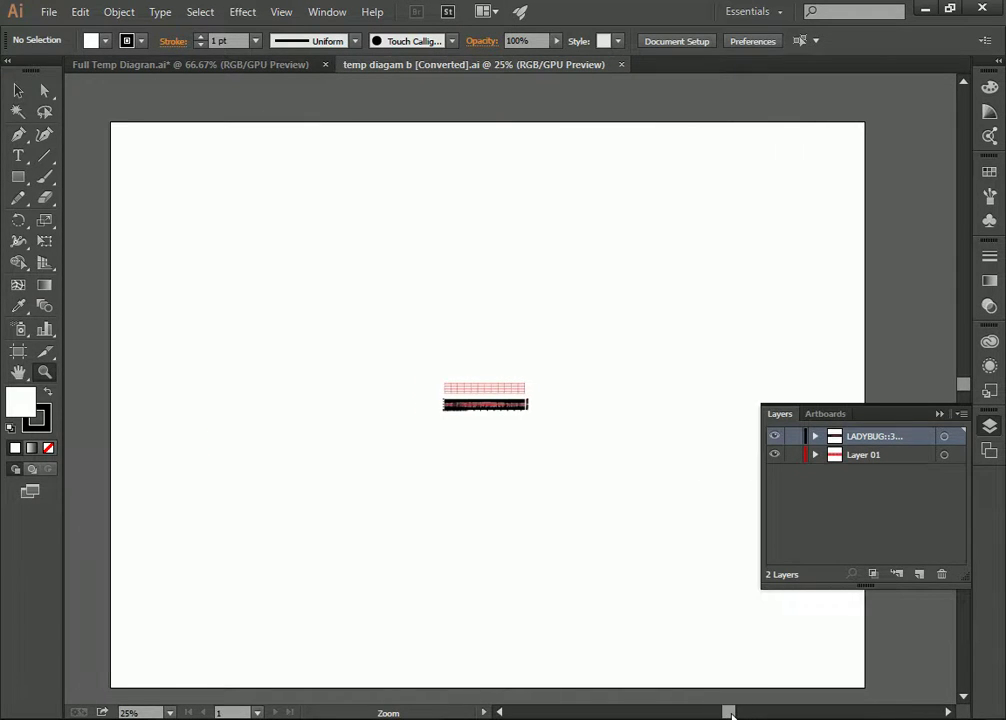
left_click(17, 91)
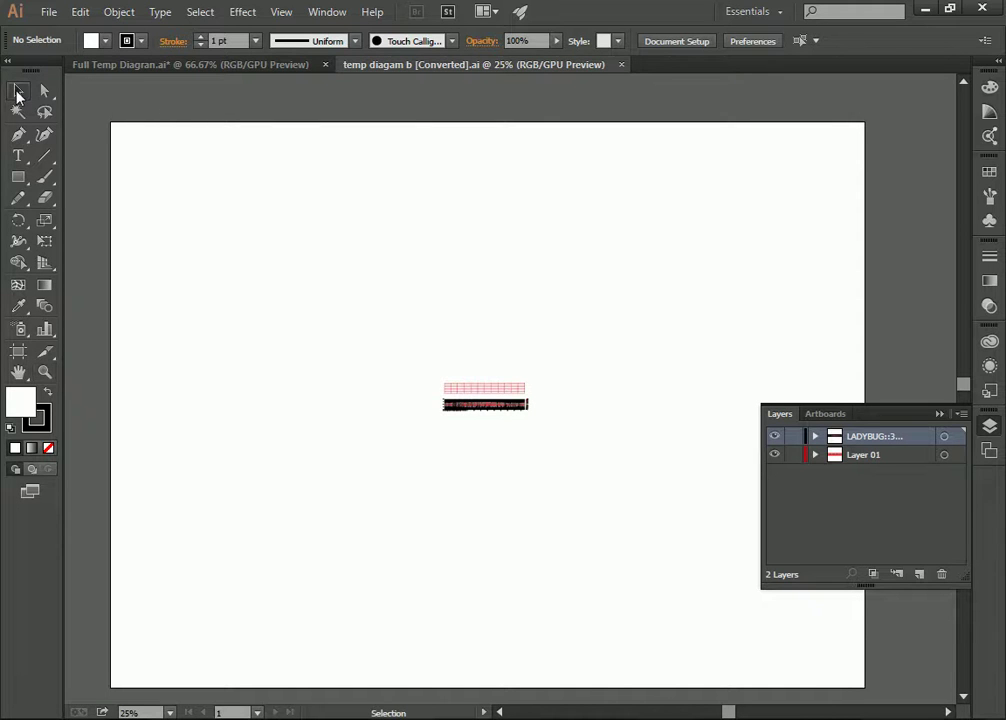
Step: Switch to the Full Temp Diagran.ai document
left_click(185, 64)
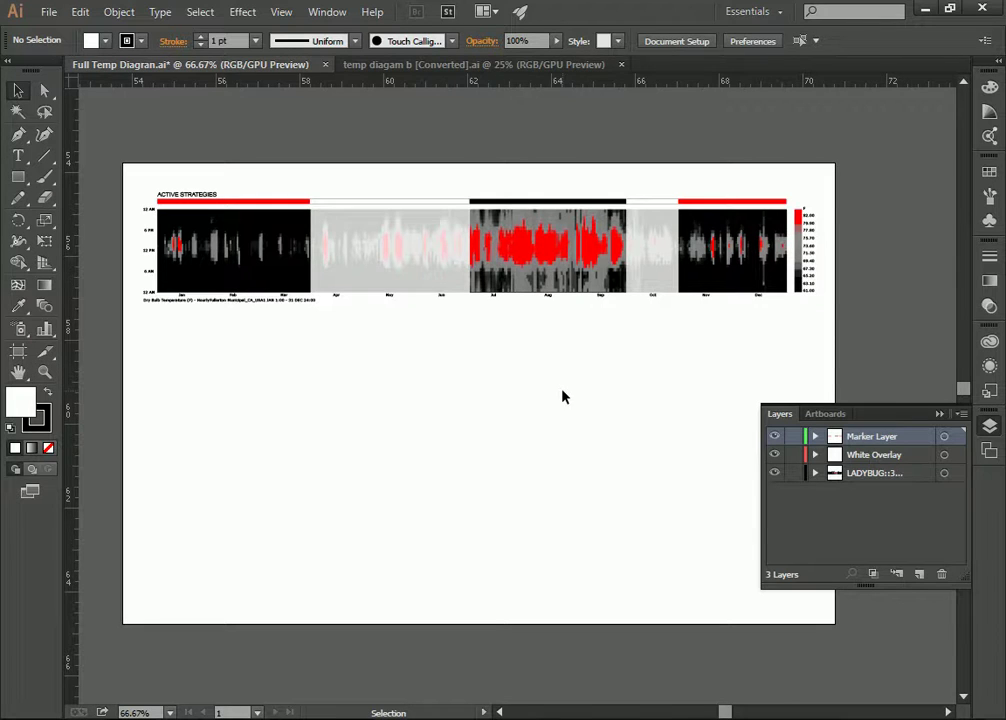
right_click(428, 352)
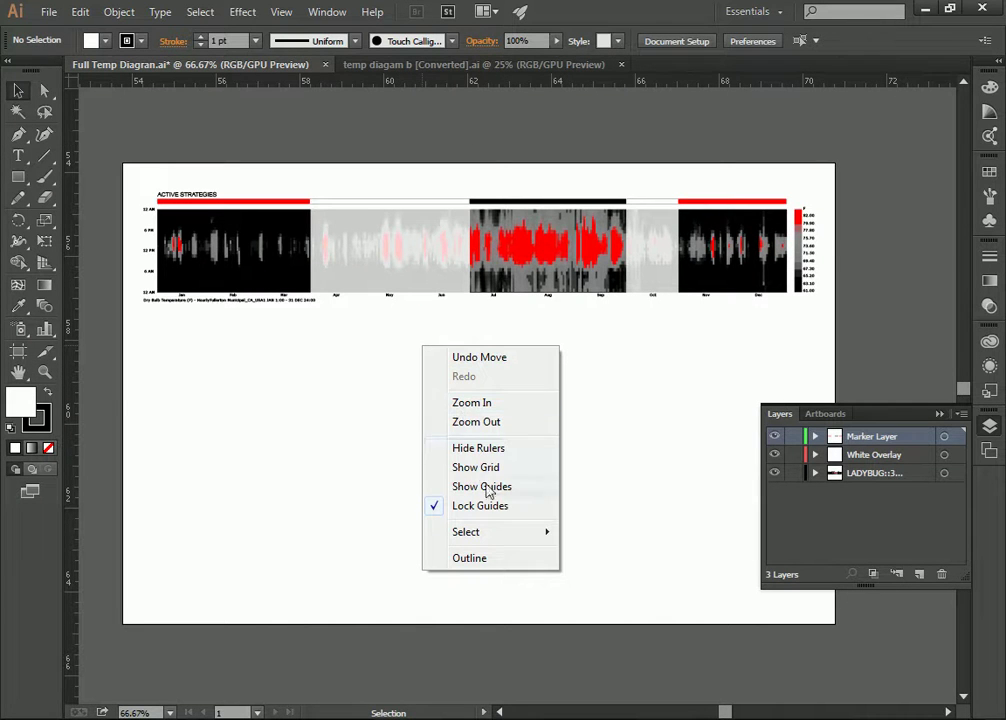
left_click(343, 422)
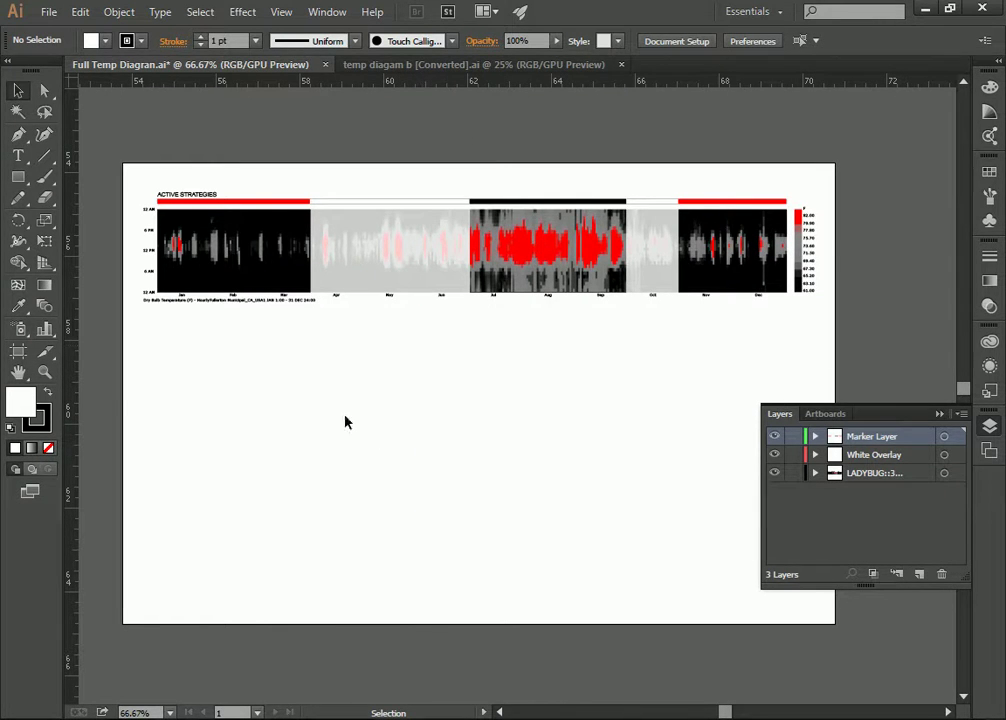
Step: Examine the artboard's preset, width and height through the document's artboard editing mode, and leave it without changes
left_click(708, 46)
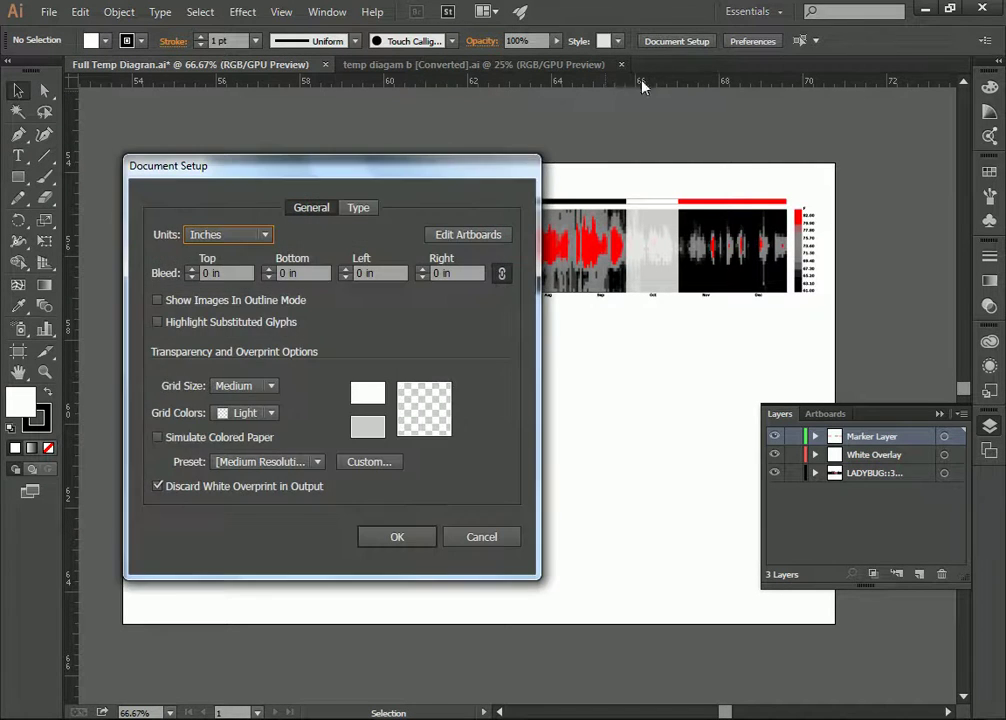
left_click(449, 236)
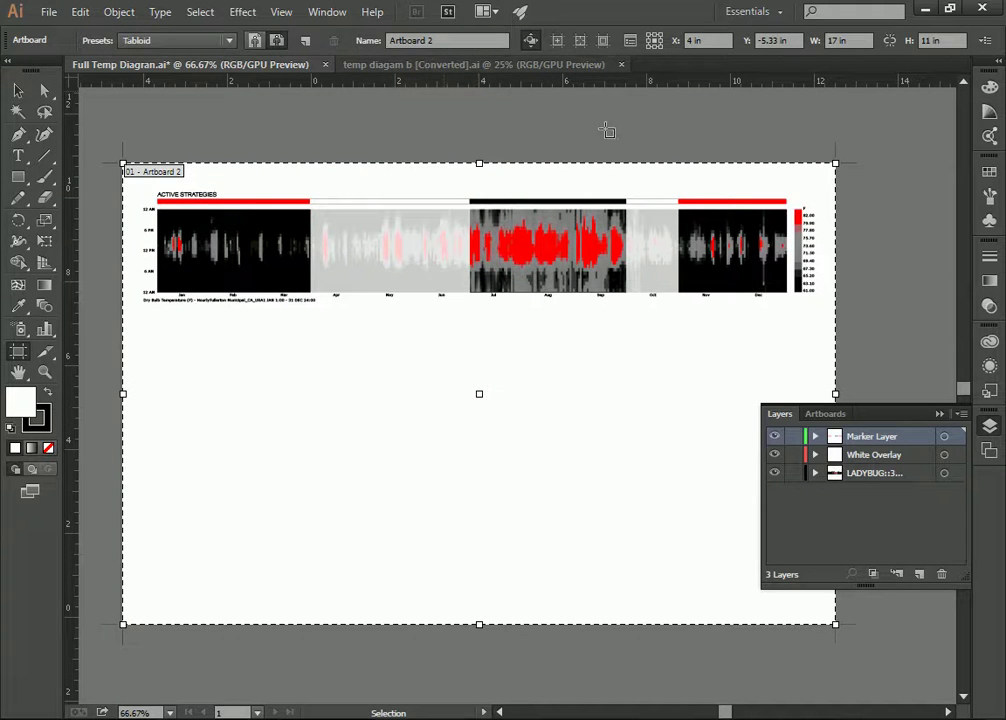
key("Escape")
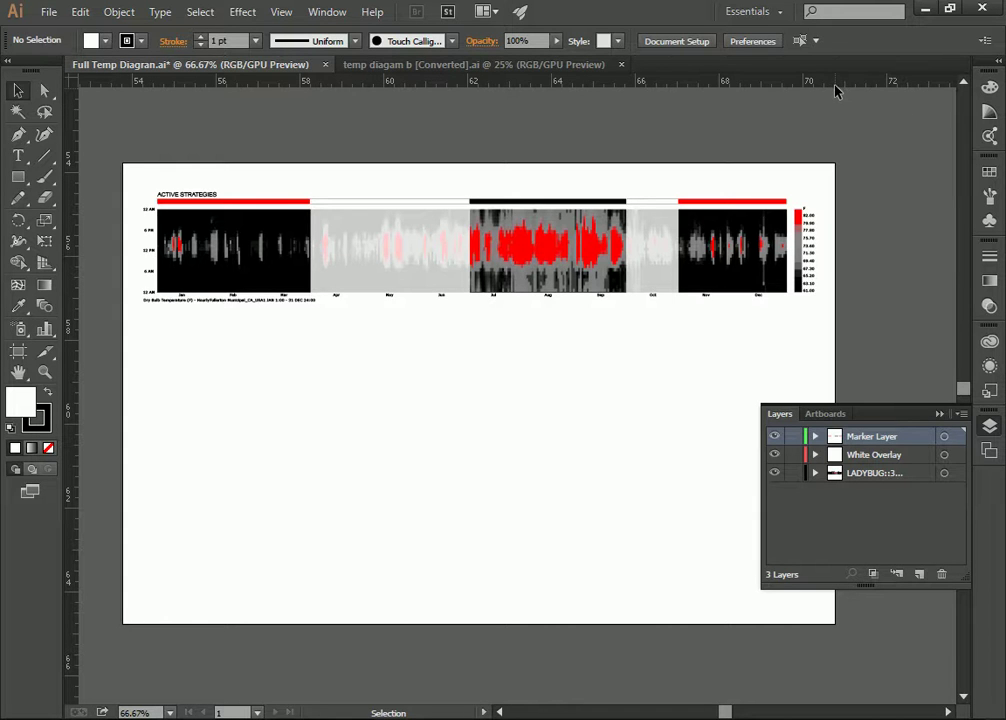
left_click(690, 41)
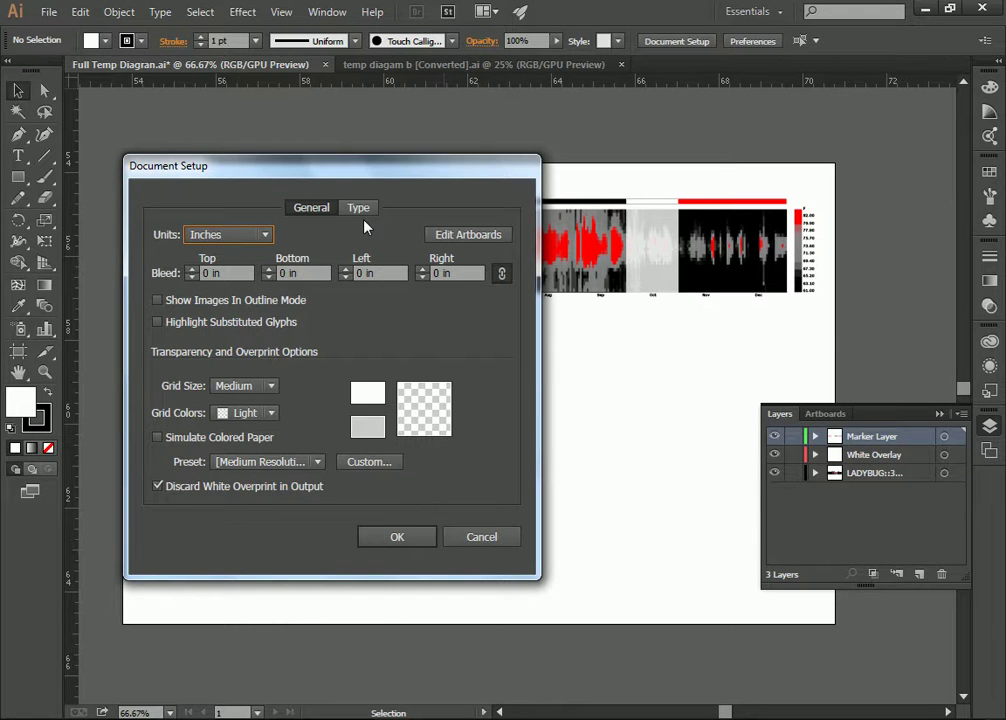
left_click(461, 235)
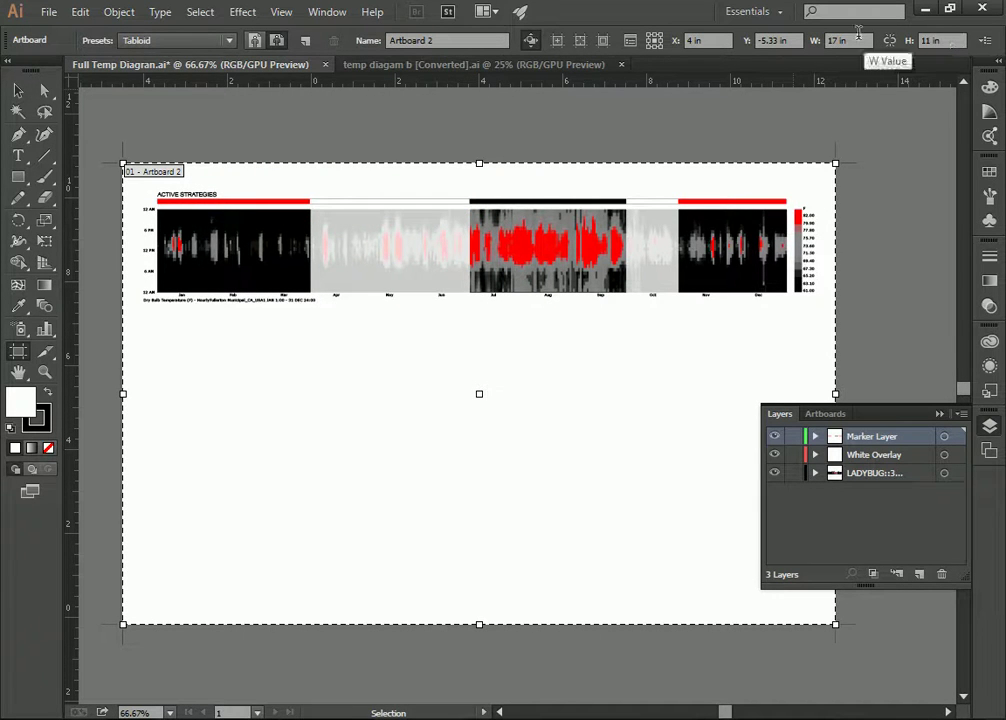
right_click(474, 82)
left_click(427, 117)
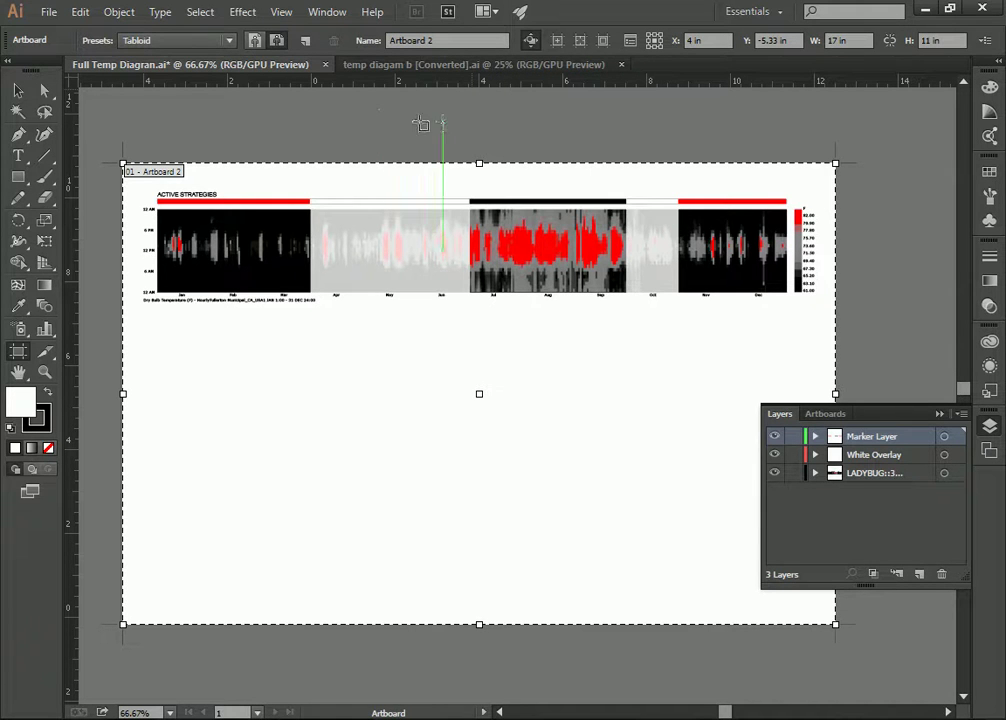
left_click(18, 93)
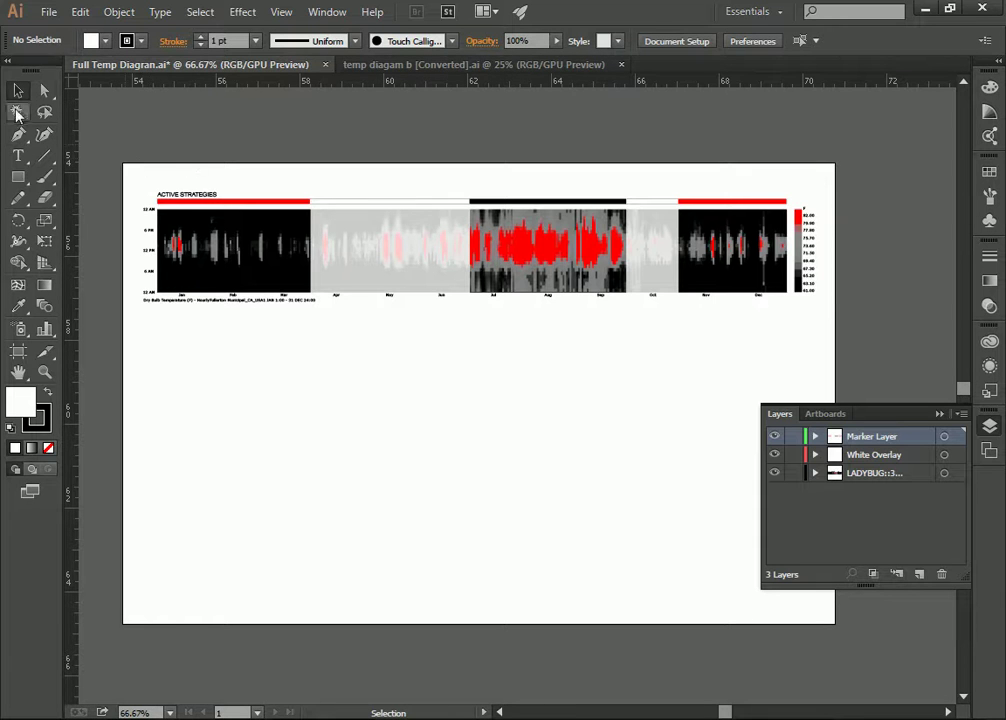
Step: Draw two test line segments below the diagram, one 1.39 in long at 45°, and delete both
left_click(44, 157)
left_click(263, 375)
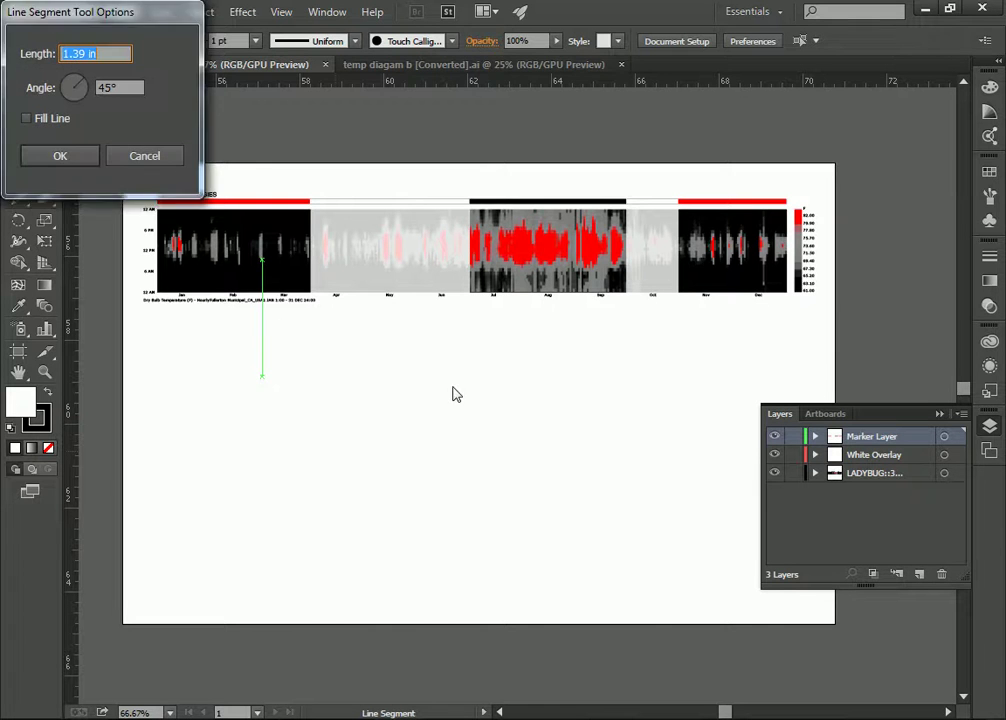
key("Return")
left_click_drag(294, 360, 366, 393)
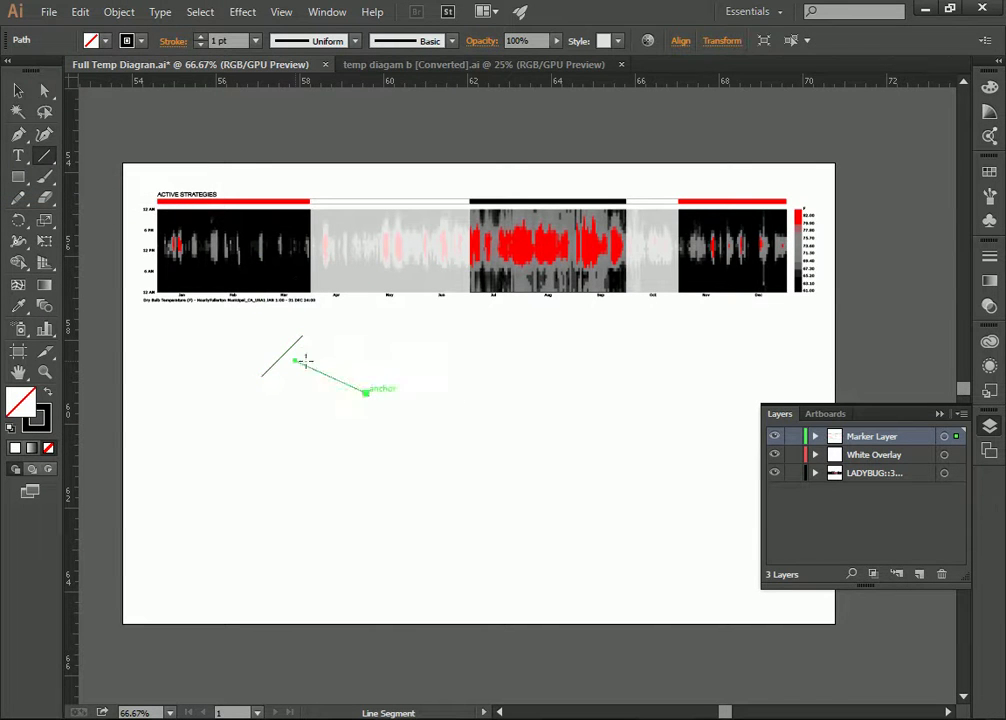
key("v")
left_click_drag(427, 337, 245, 400)
key("Delete")
Step: Change the document's rulers to global rulers
right_click(483, 80)
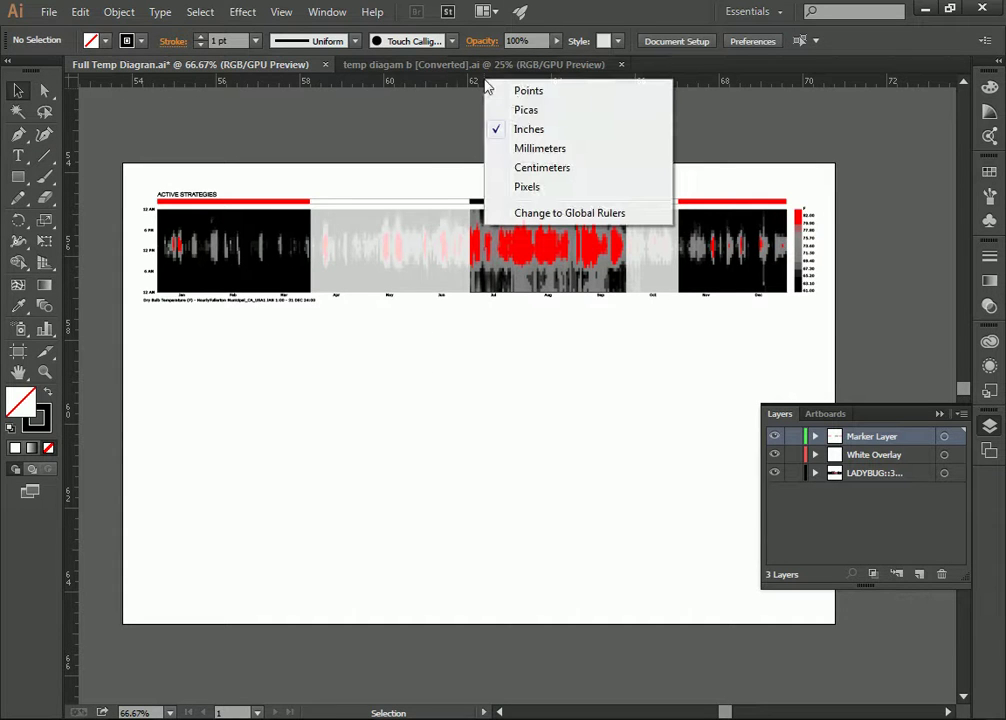
left_click(388, 185)
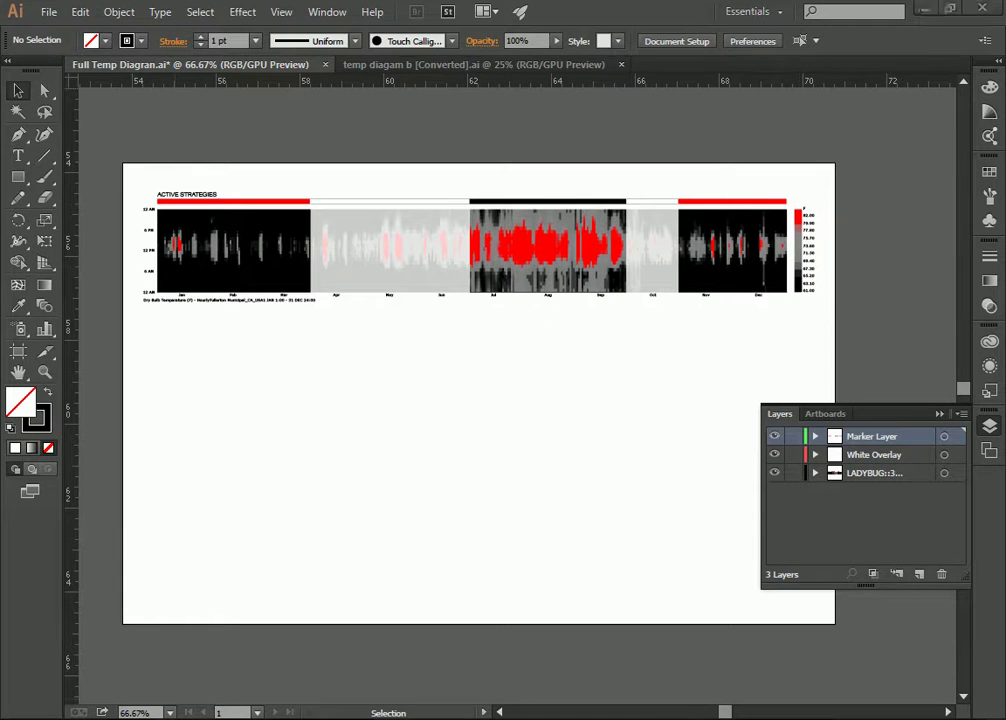
left_click(71, 79)
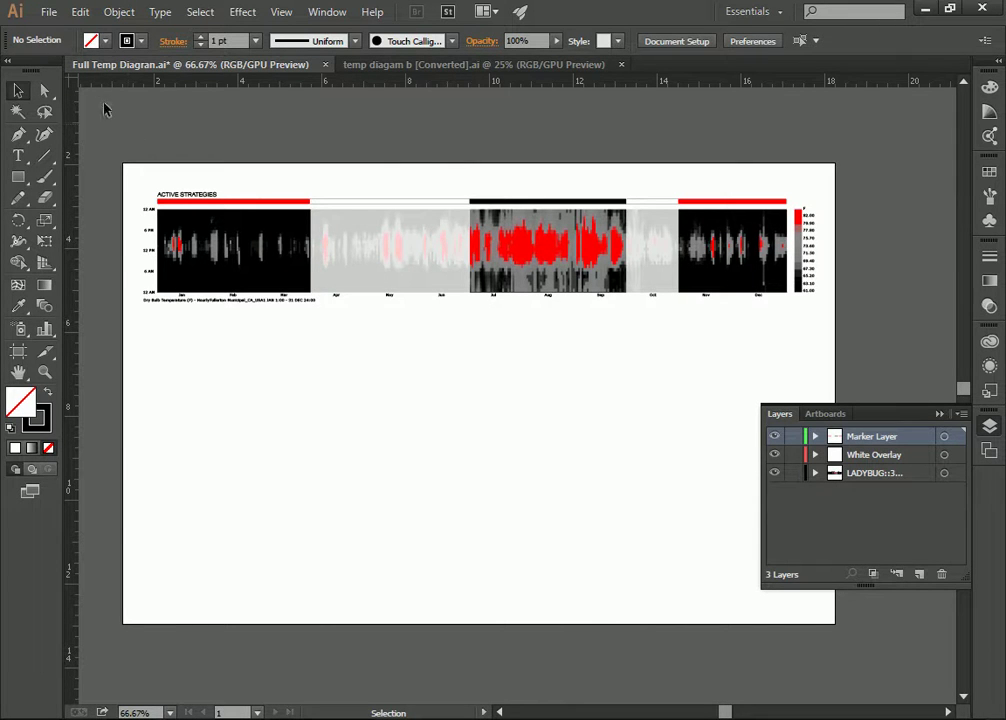
right_click(205, 143)
left_click(135, 119)
right_click(77, 87)
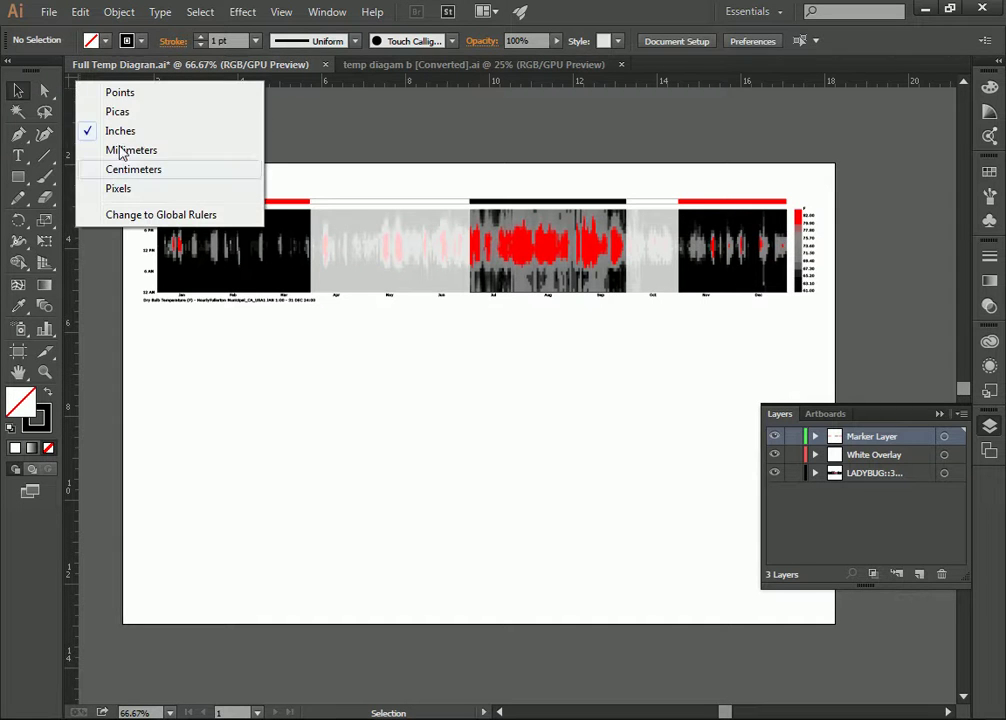
left_click(164, 215)
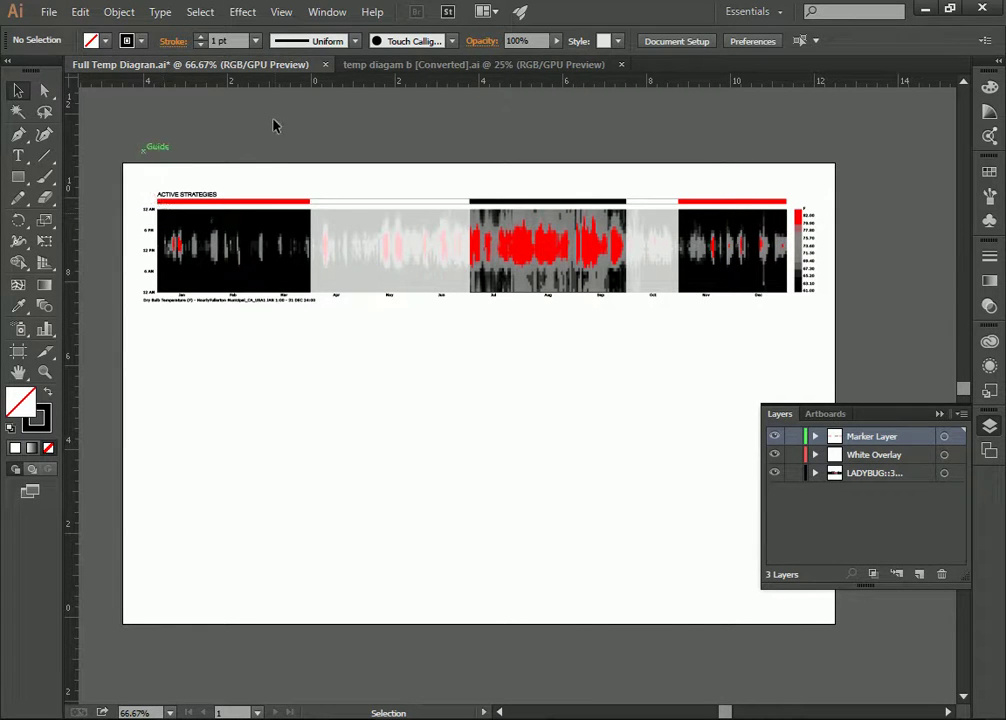
Step: Set the ruler origin at the artboard's upper-left corner
scroll(328, 263, "down", 1)
scroll(328, 264, "up", 2)
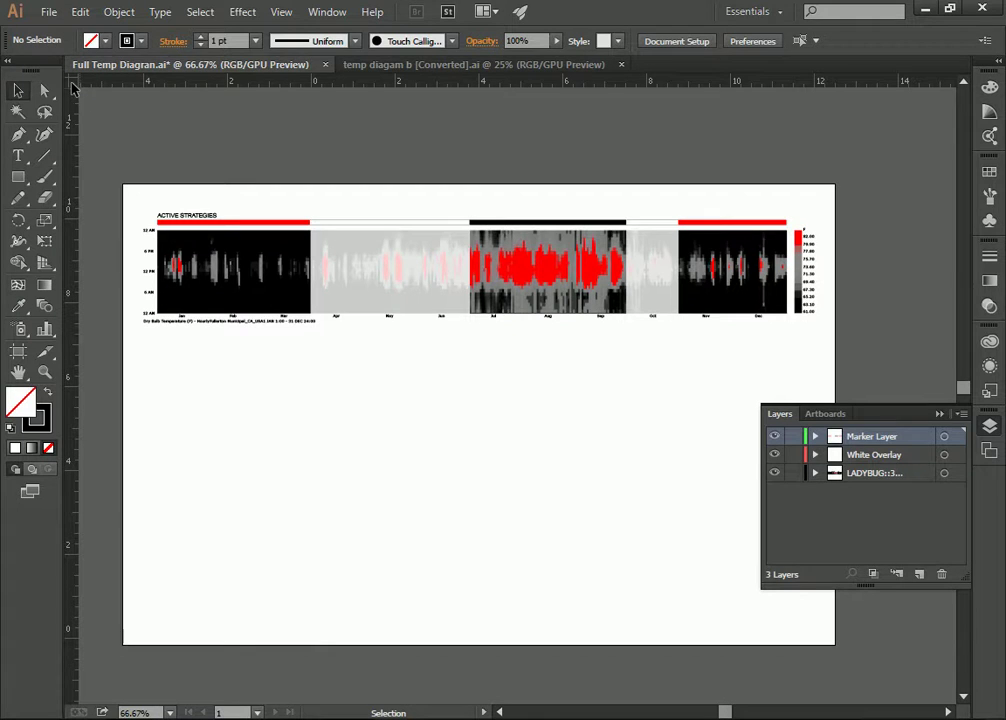
left_click_drag(66, 70, 126, 91)
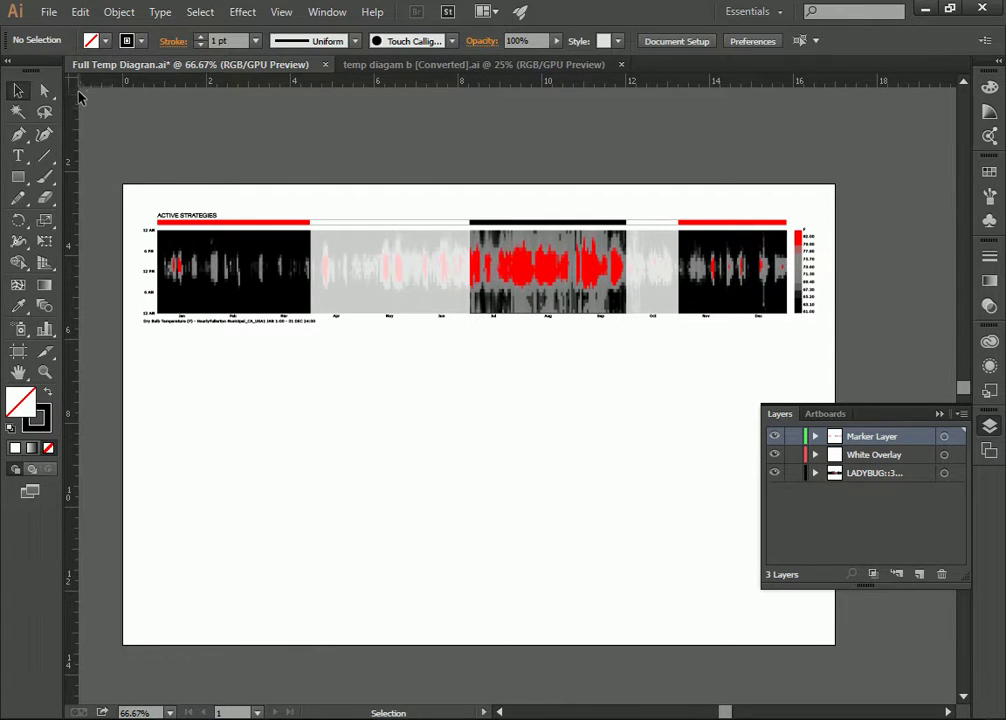
left_click_drag(58, 72, 84, 178)
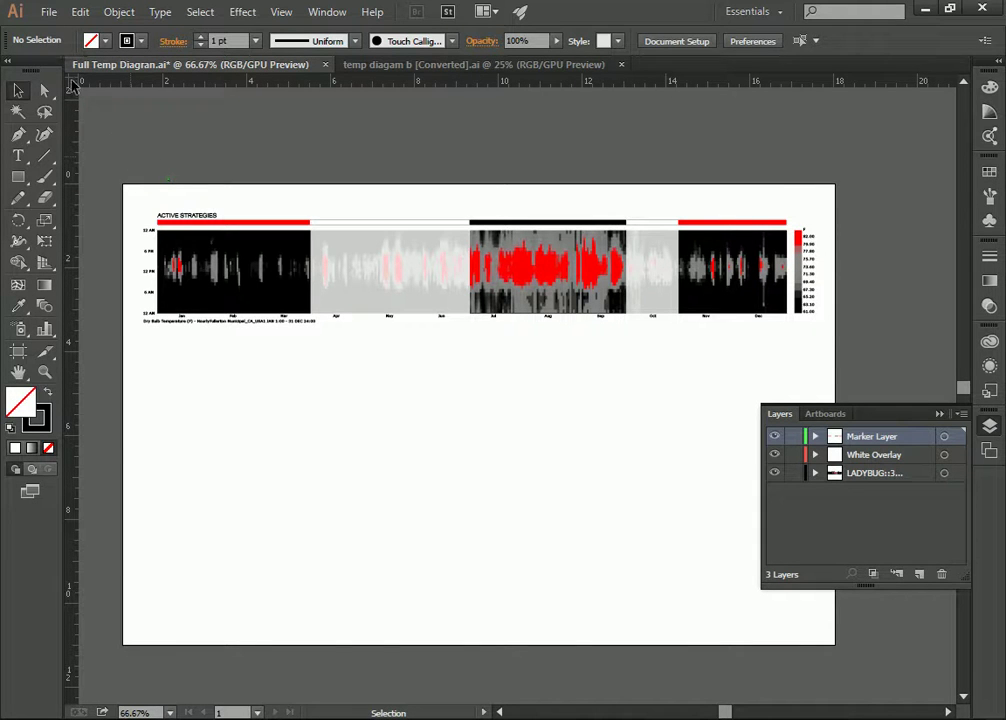
left_click_drag(58, 70, 123, 183)
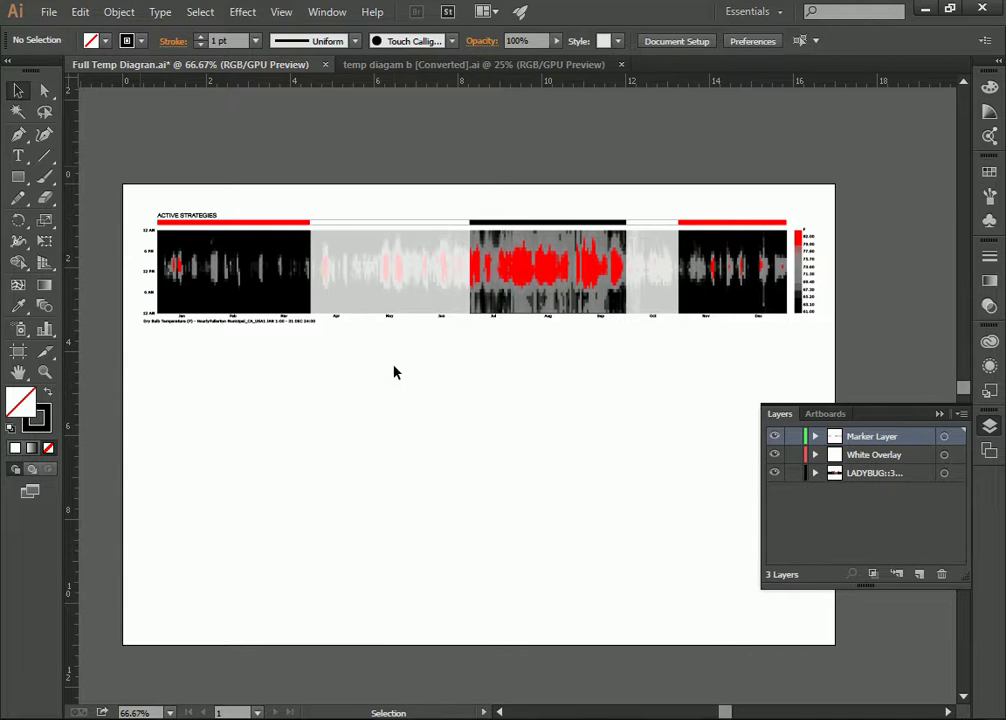
Step: Select the red grid and the temperature chart in the temp diagam b document, and return to Full Temp Diagran.ai
scroll(394, 372, "down", 2)
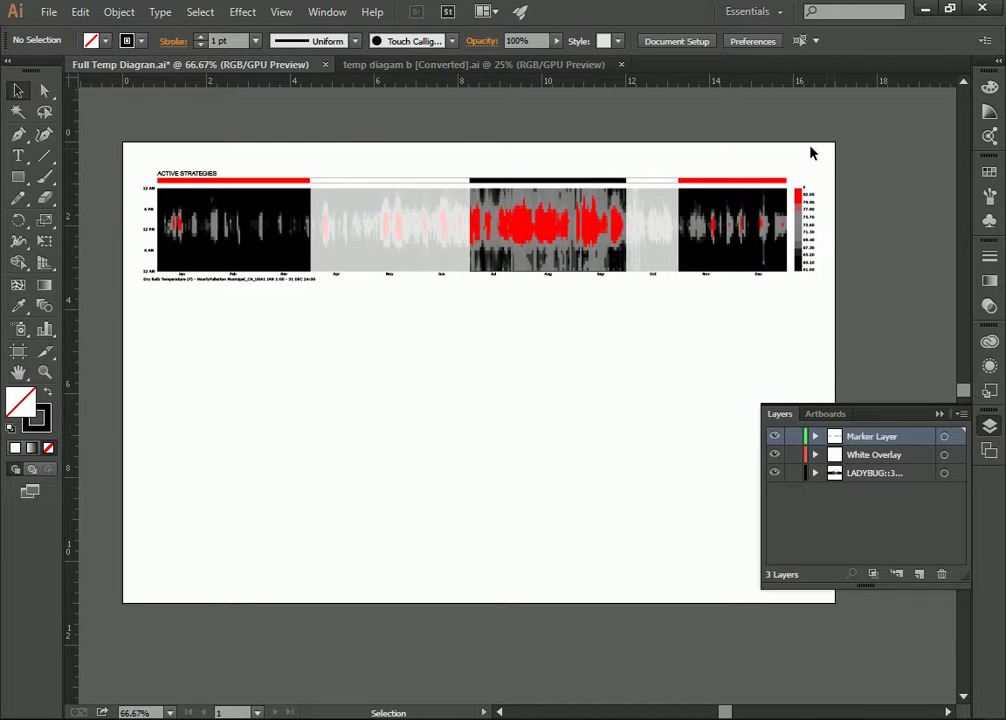
left_click(440, 64)
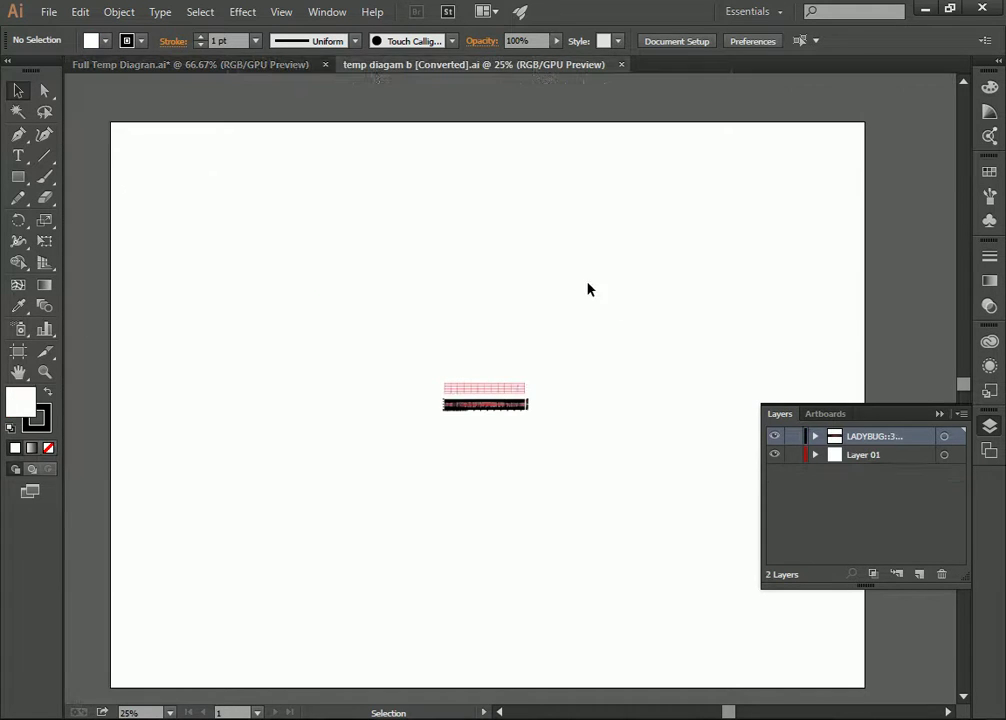
left_click_drag(617, 316, 368, 460)
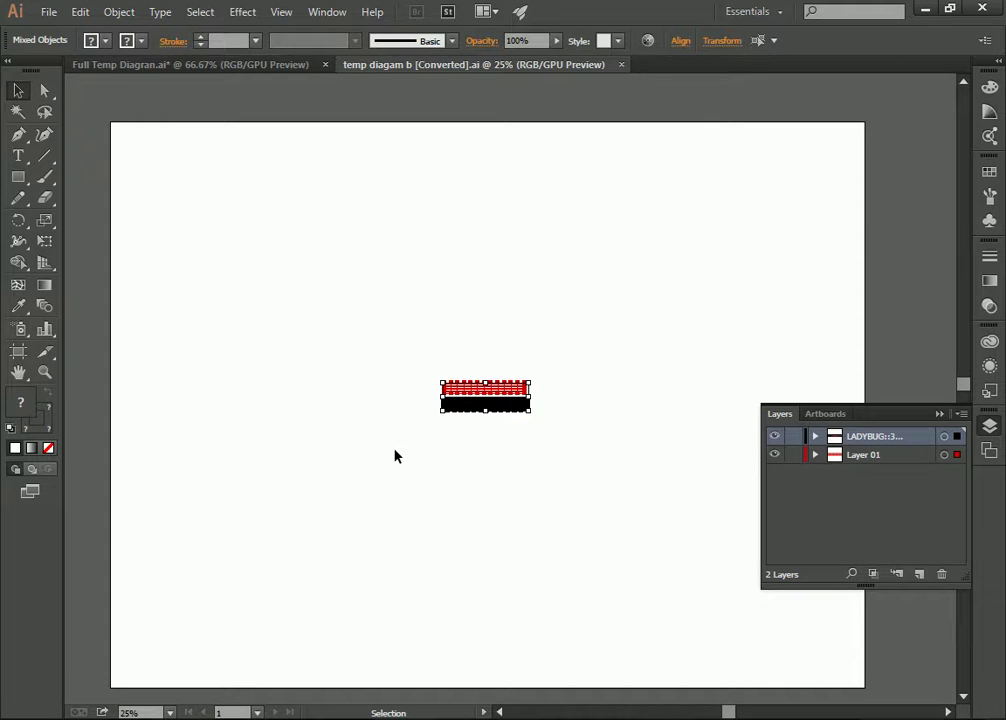
left_click(290, 64)
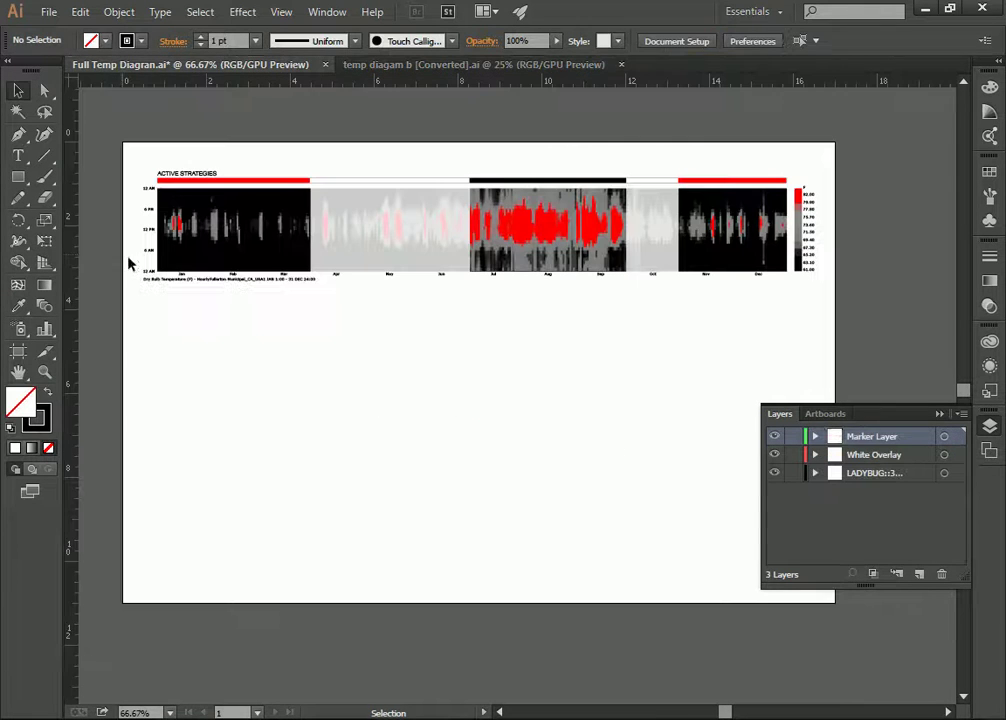
Step: Place a vertical ruler guide about 0.5 in inside the artboard's left edge, and unlock the guides
left_click_drag(70, 250, 144, 375)
right_click(320, 389)
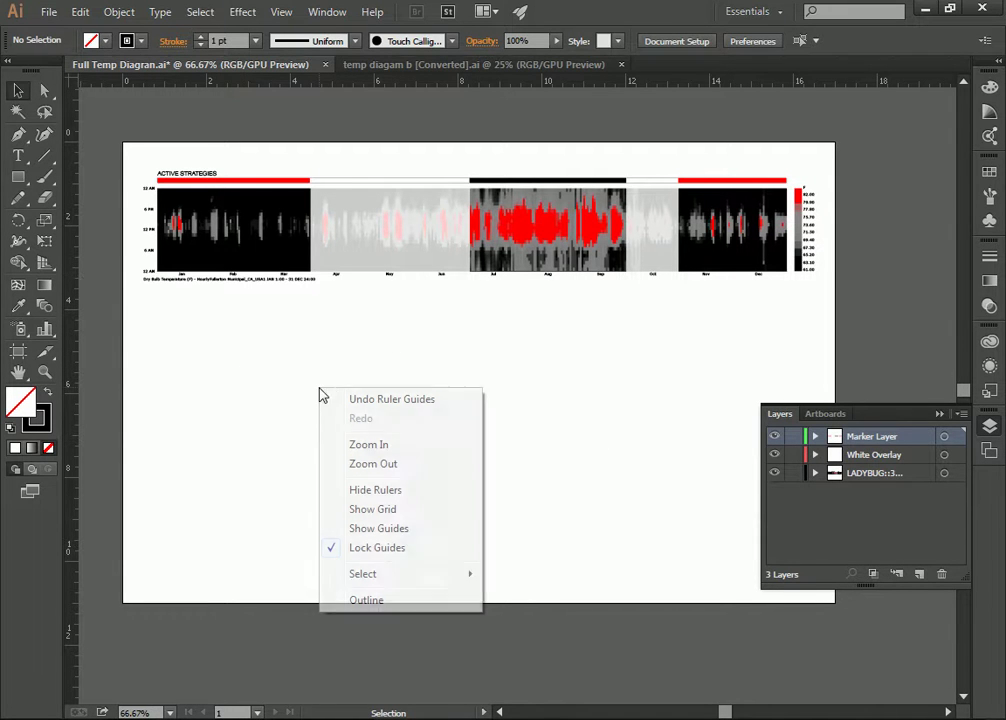
left_click(382, 545)
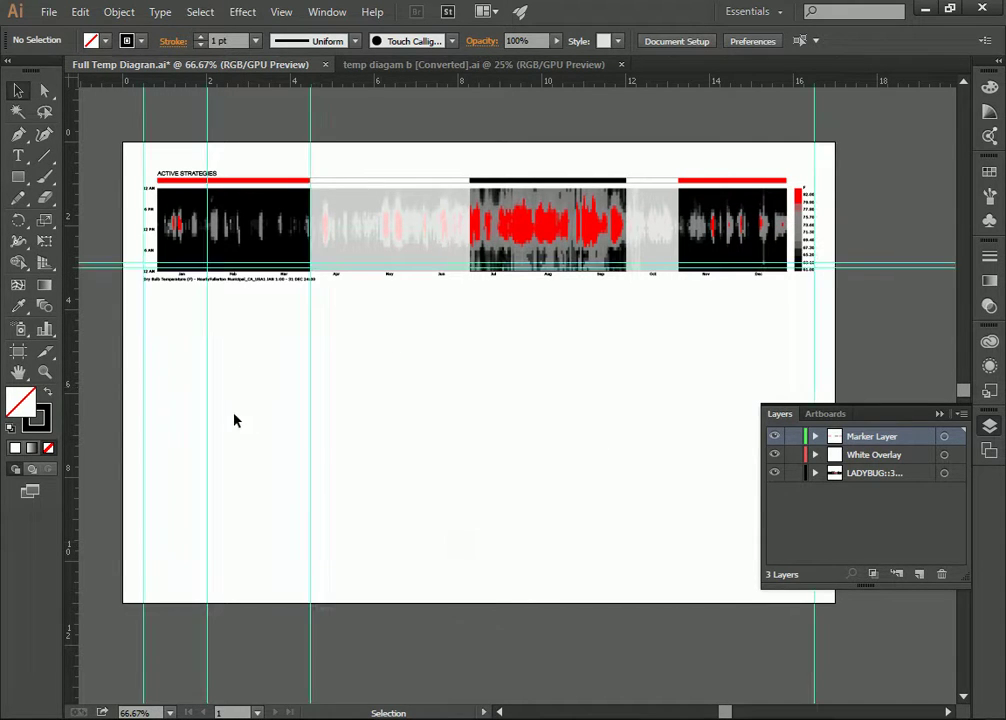
Step: Delete the two inner vertical guides and the two horizontal guides across the diagram, keeping only the outer margin guides
left_click(207, 408)
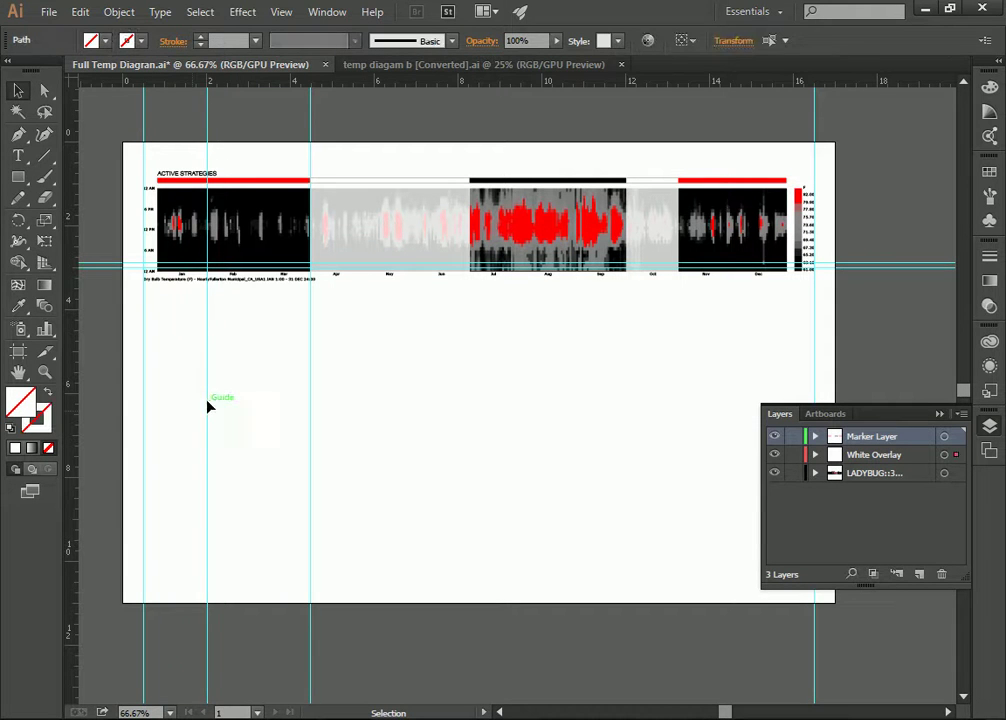
key("Delete")
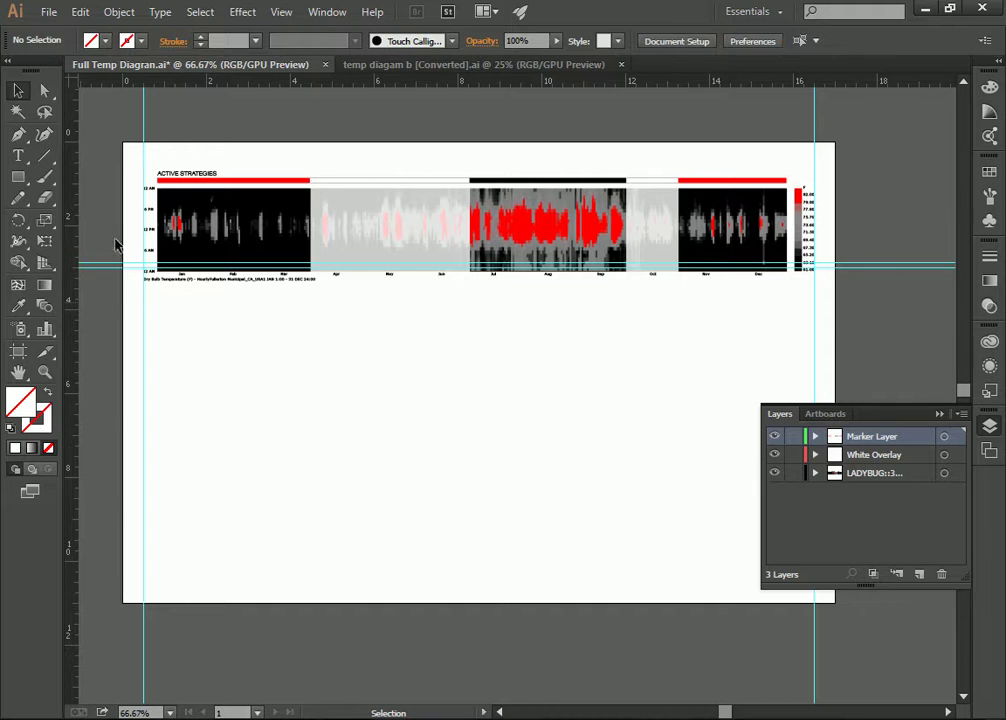
left_click_drag(93, 192, 87, 316)
key("Delete")
Step: Toggle the lock on the ruler guides on and back off
right_click(328, 358)
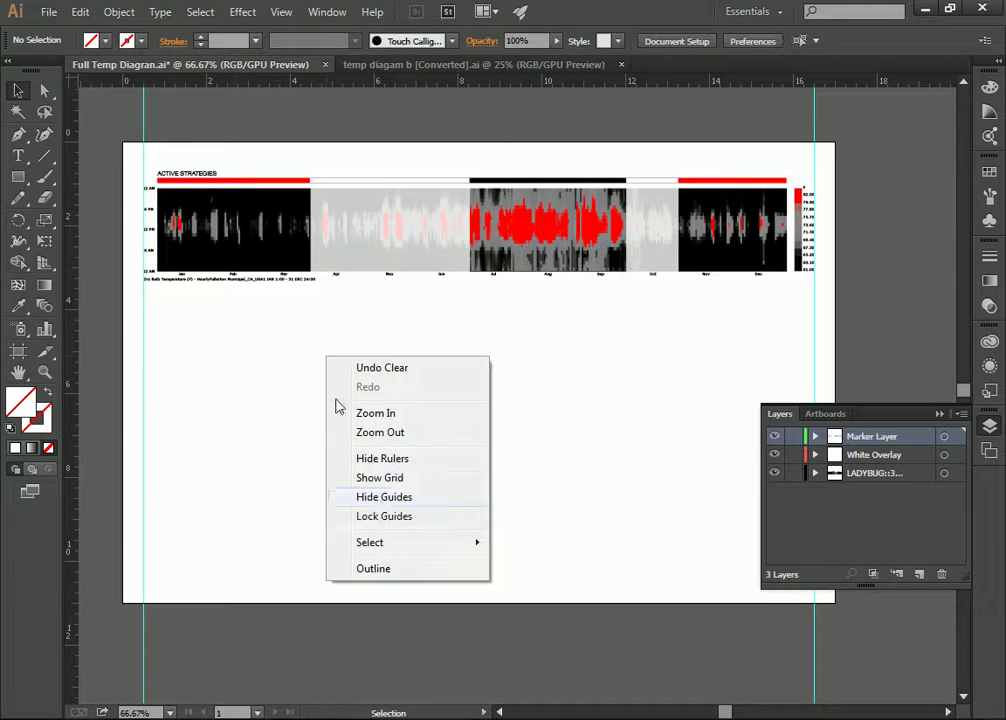
left_click(378, 518)
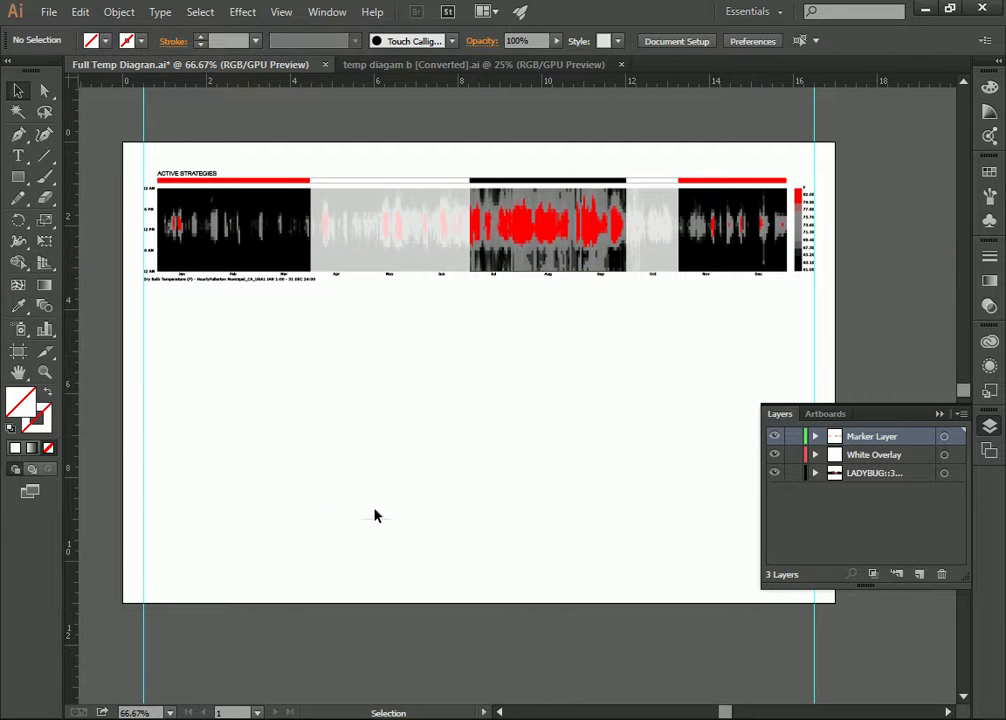
right_click(281, 358)
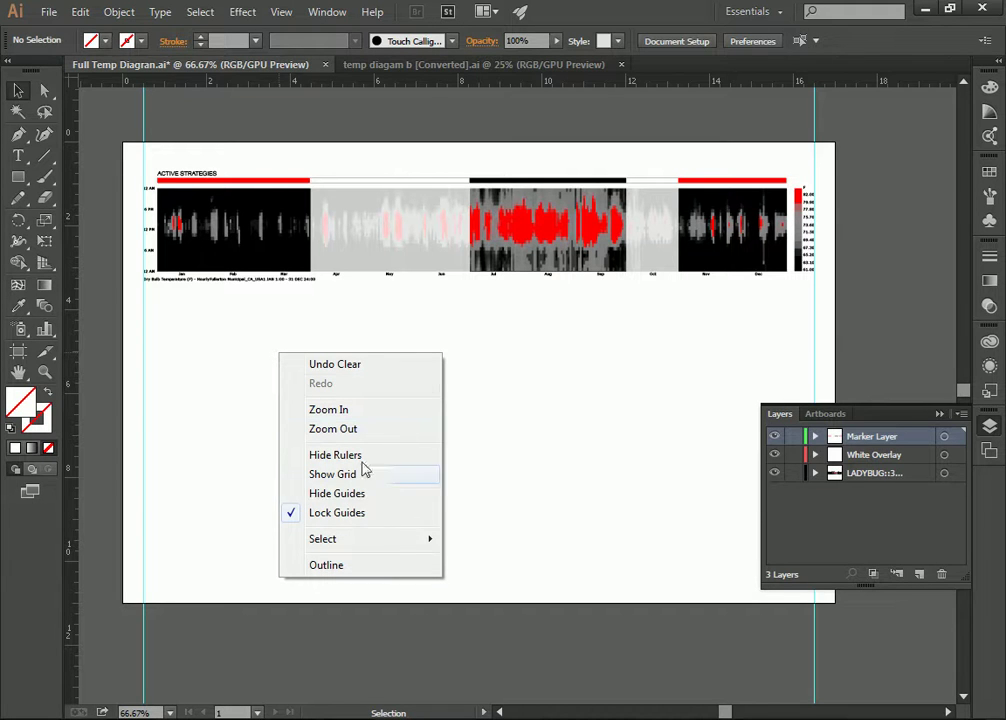
left_click(344, 518)
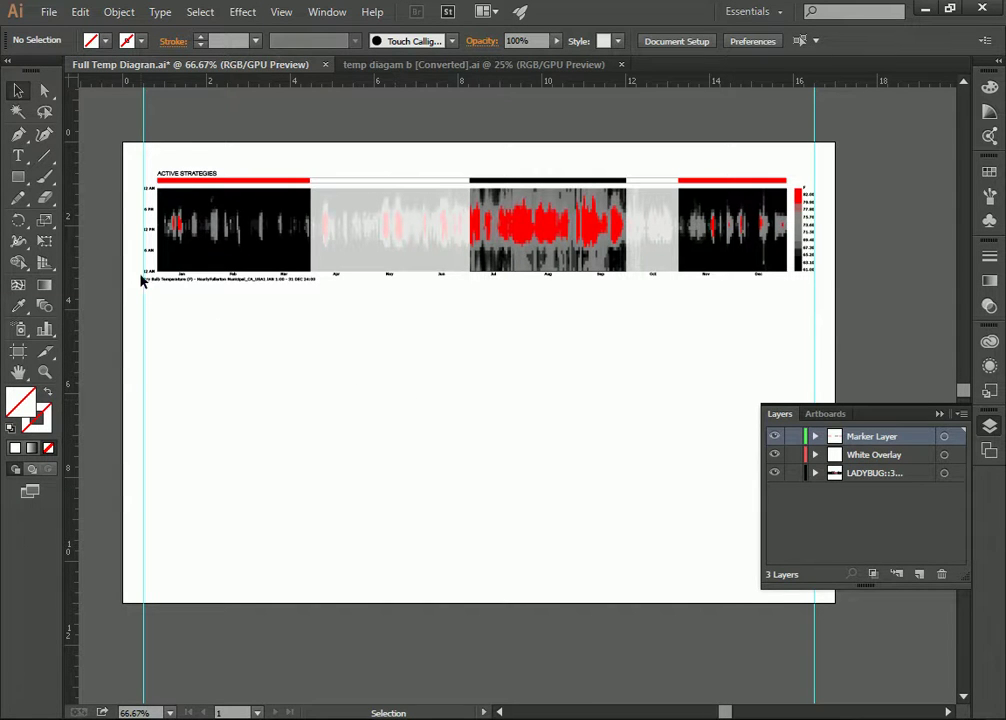
Step: Copy the red grid and black chart from temp diagam b and paste them with their layers into Full Temp Diagran.ai
left_click(422, 63)
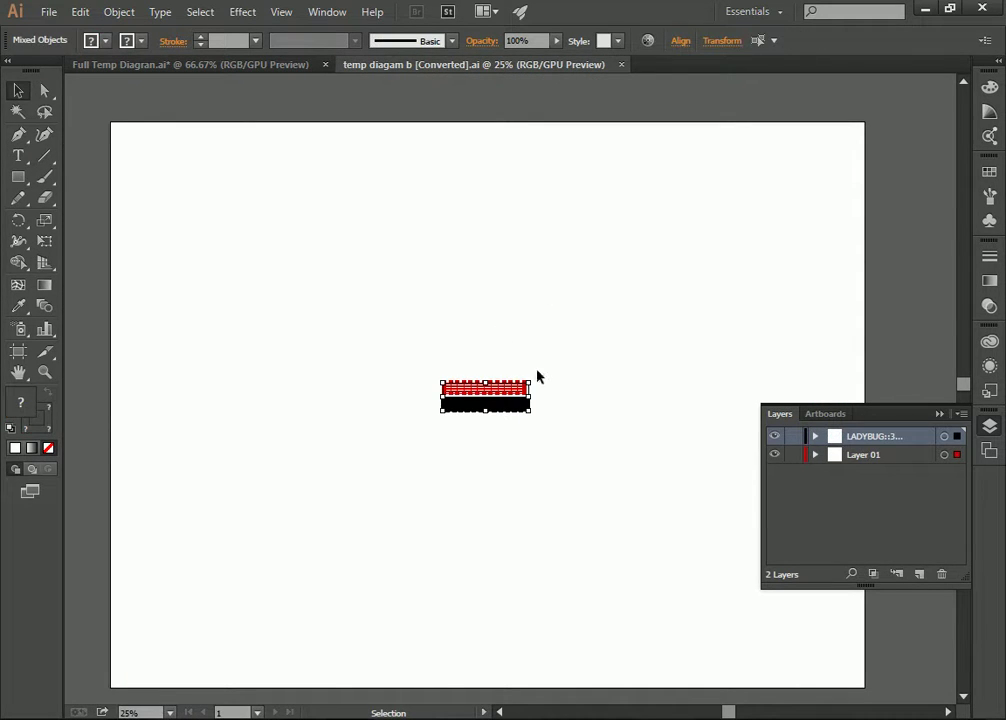
left_click(537, 402)
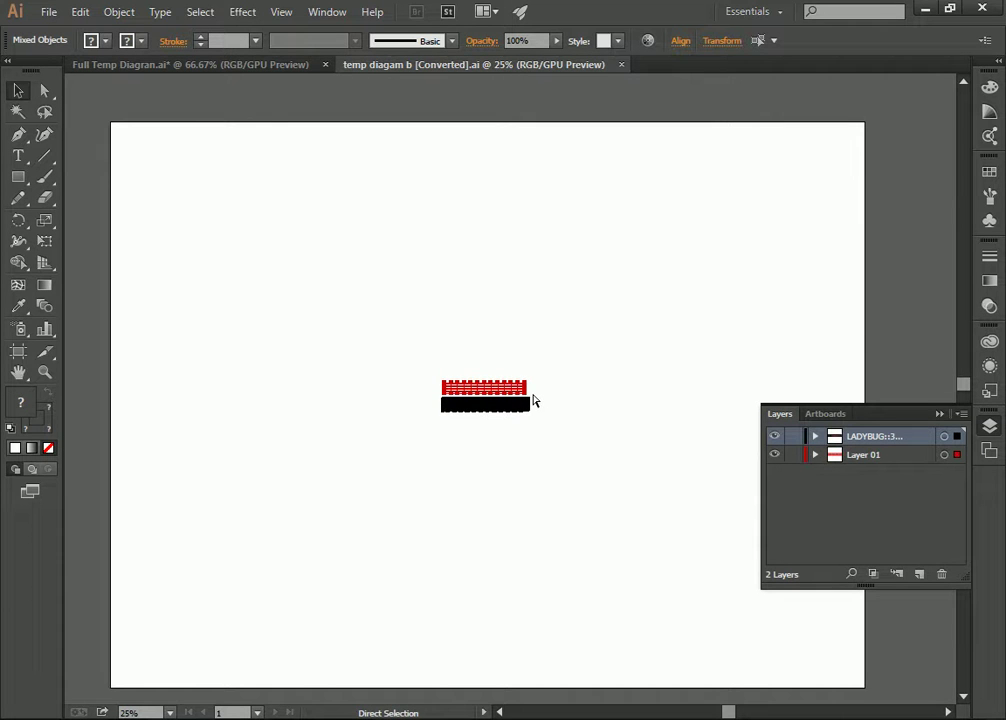
left_click(236, 67)
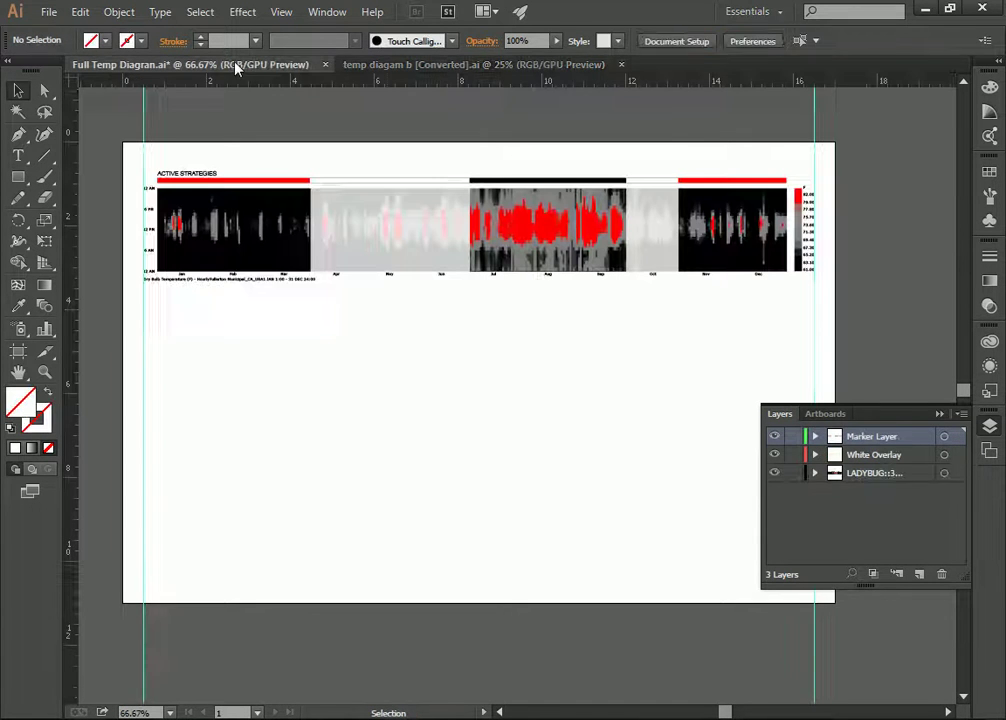
key("a")
key("ctrl+f")
key("v")
key("ctrl+v")
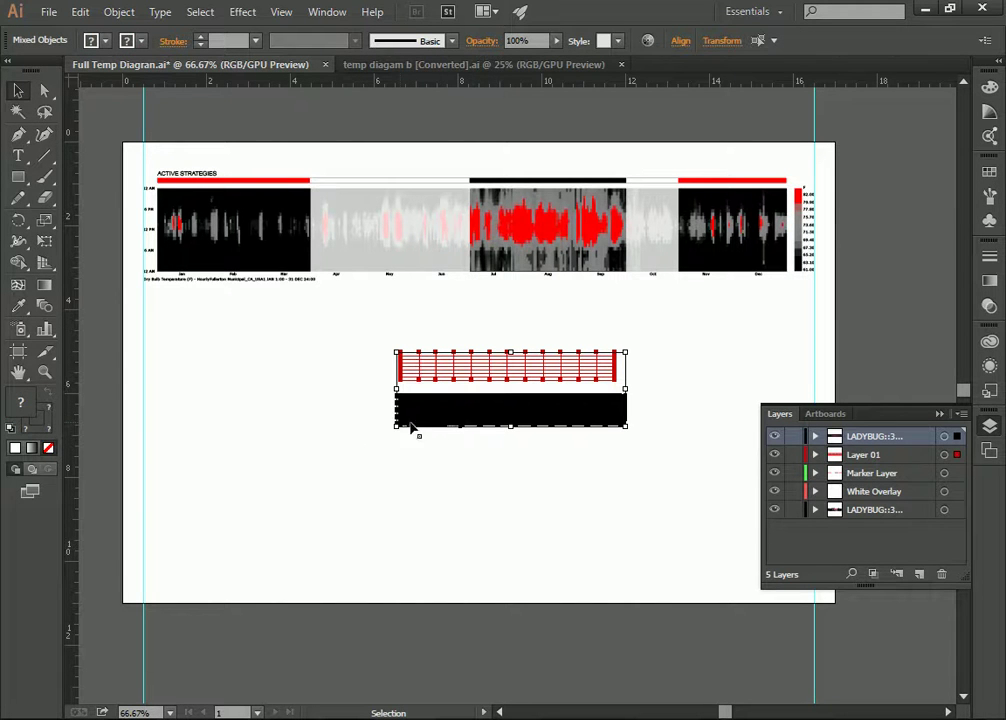
Step: Scale the pasted grid and chart together from their lower corners to reach both vertical margin guides
left_click_drag(398, 427, 145, 512)
left_click_drag(627, 511, 812, 614)
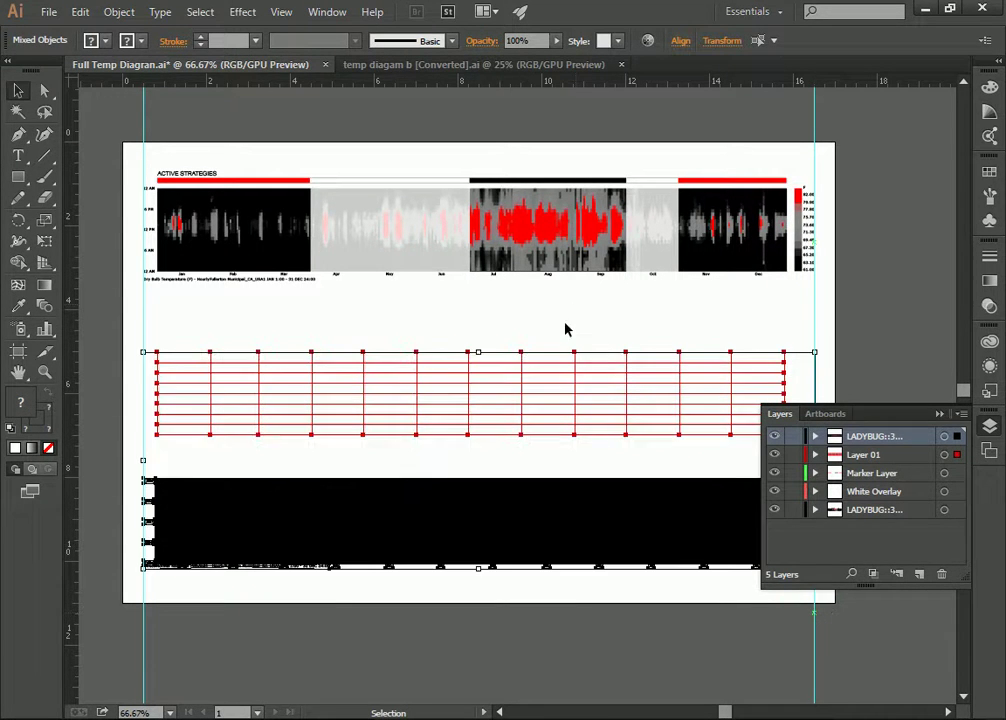
scroll(569, 330, "down", 7)
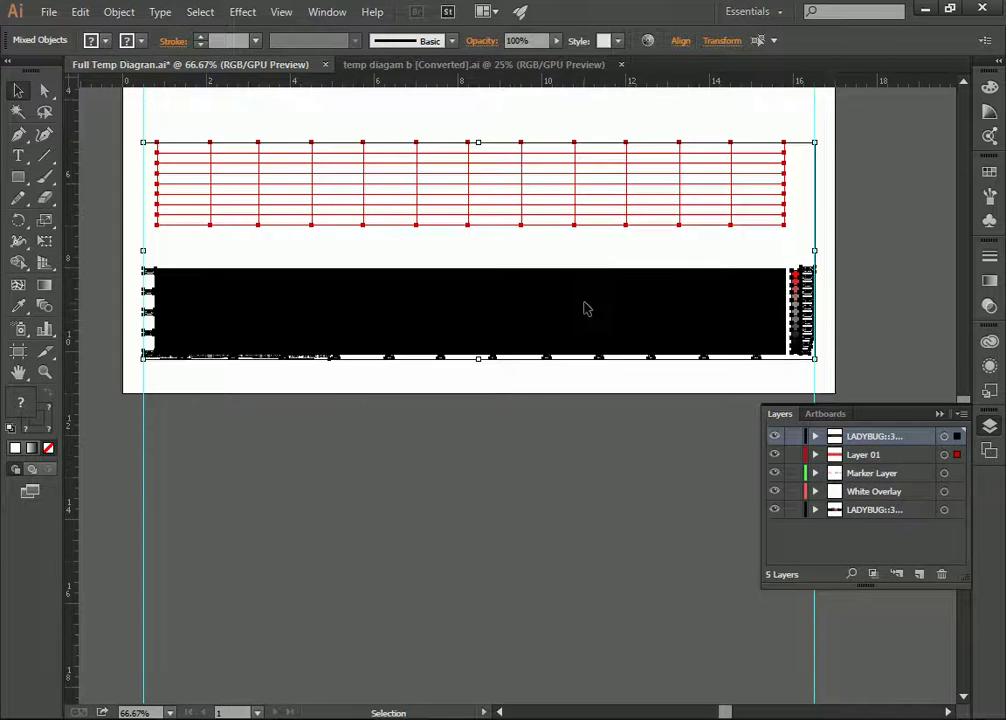
scroll(587, 305, "up", 5)
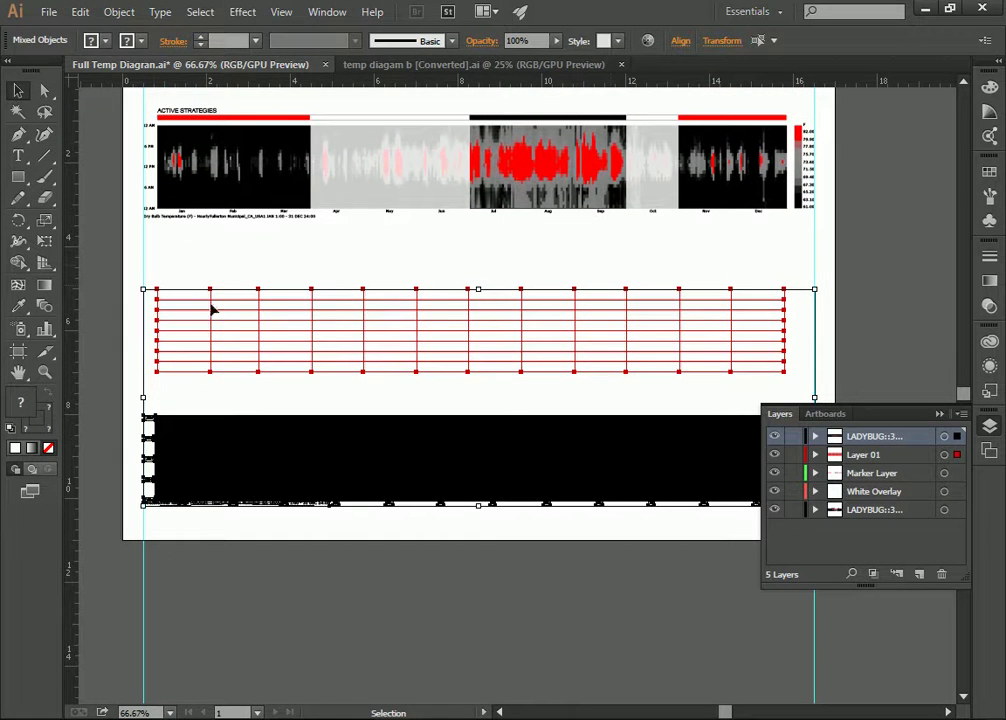
left_click(251, 265)
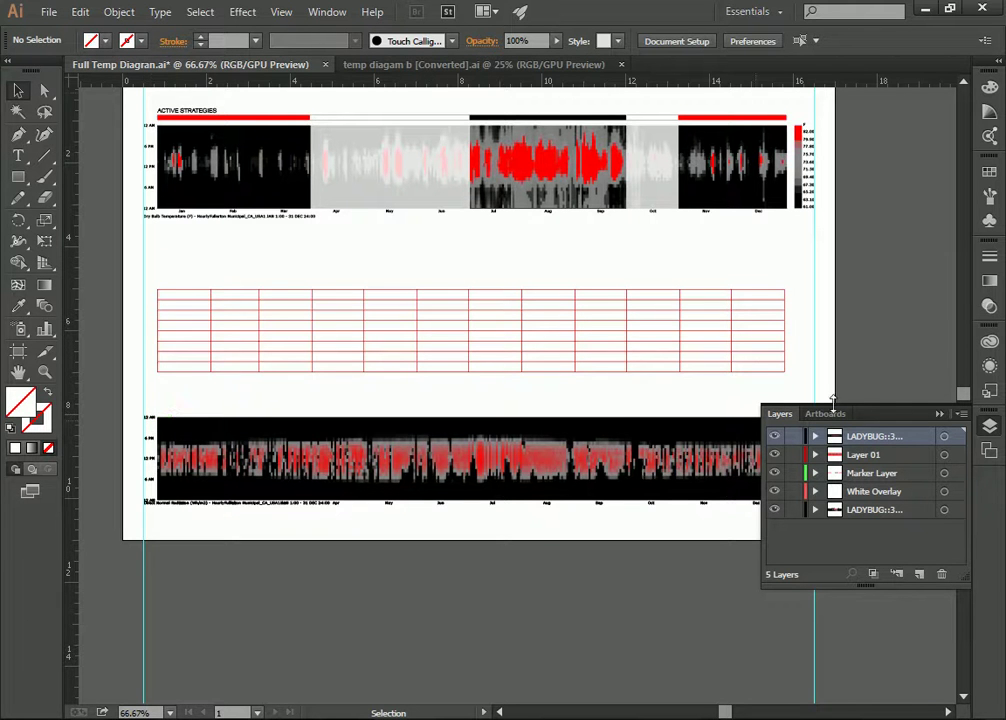
scroll(650, 310, "down", 2)
scroll(808, 357, "up", 2)
scroll(205, 305, "down", 1)
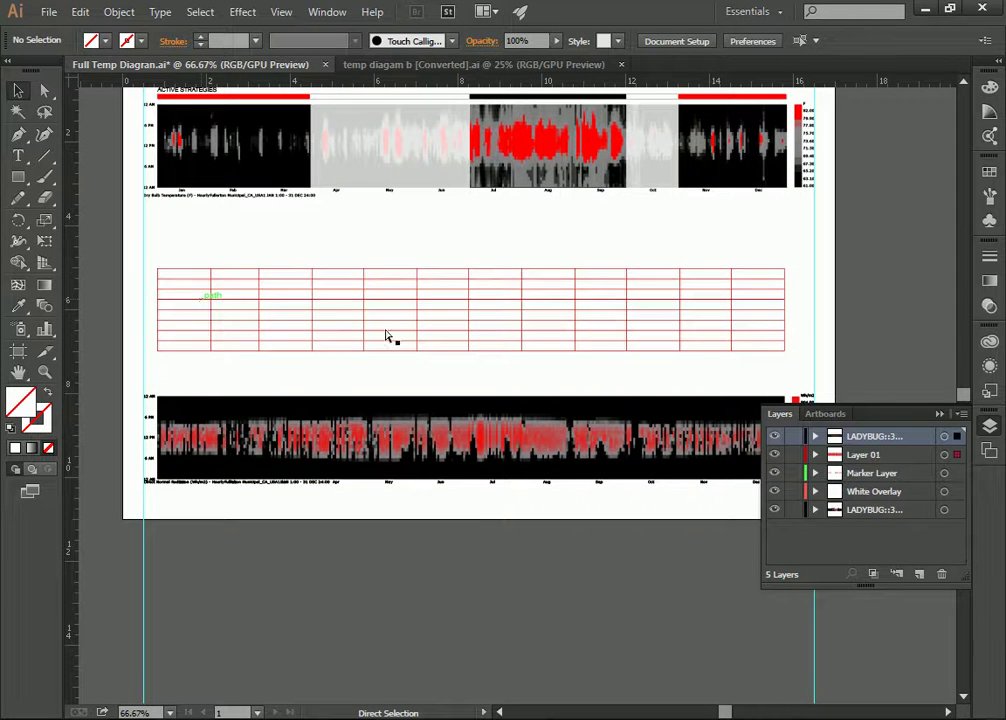
Step: Undo the scaling of the pasted artwork, and shift only the red grid to the left of the radiation chart
key("ctrl+z")
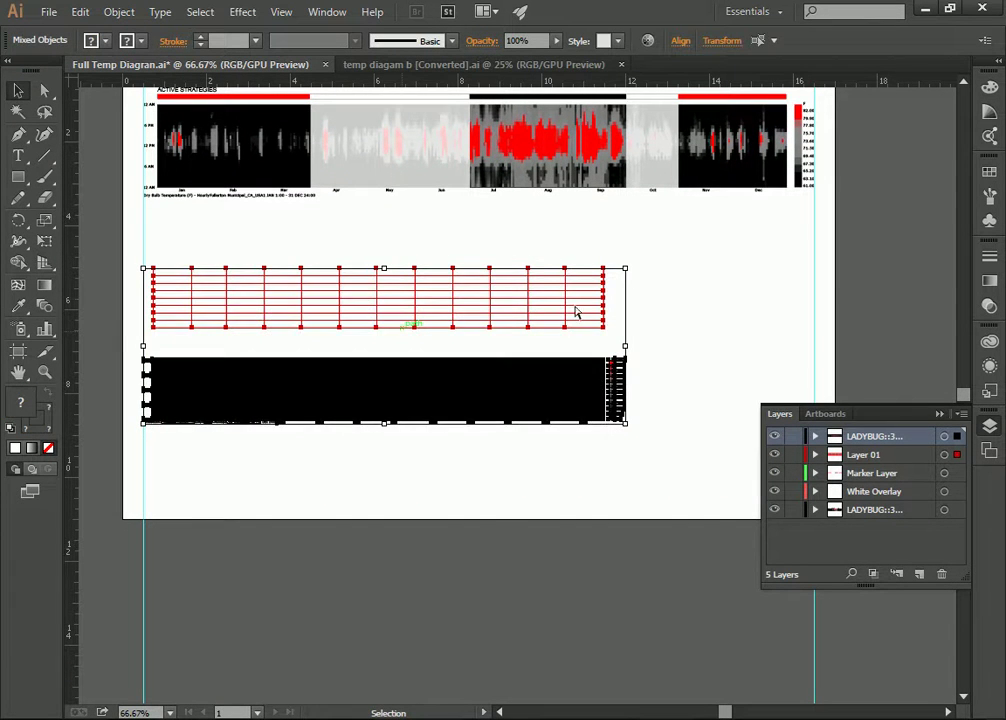
key("ctrl+z")
left_click(360, 245)
left_click_drag(360, 240, 641, 306)
left_click_drag(514, 281, 486, 284)
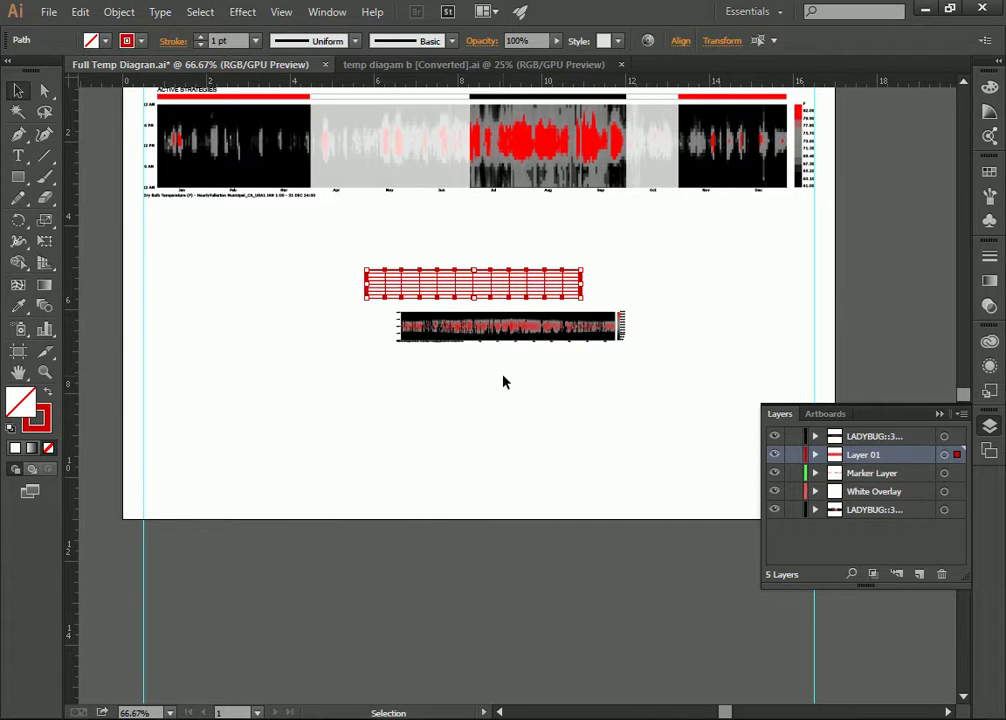
Step: Scale the offset grid and chart together between the margin guides, to about 15.98 in wide and 4.47 in high
left_click(346, 328)
left_click_drag(340, 244, 669, 383)
left_click_drag(626, 345, 815, 400)
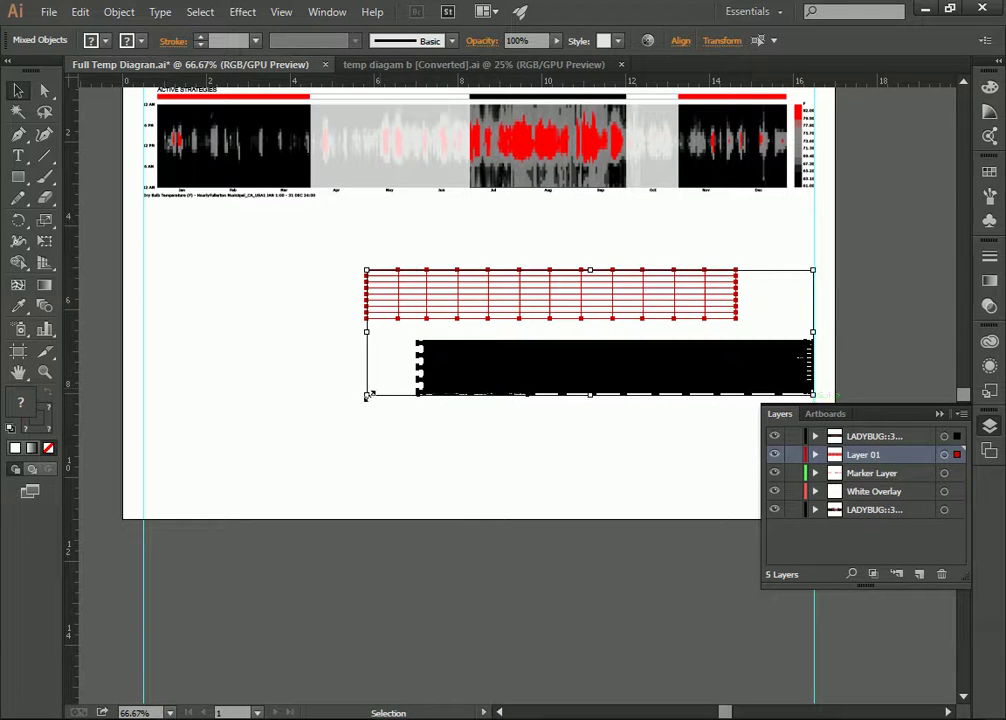
left_click_drag(366, 395, 141, 462)
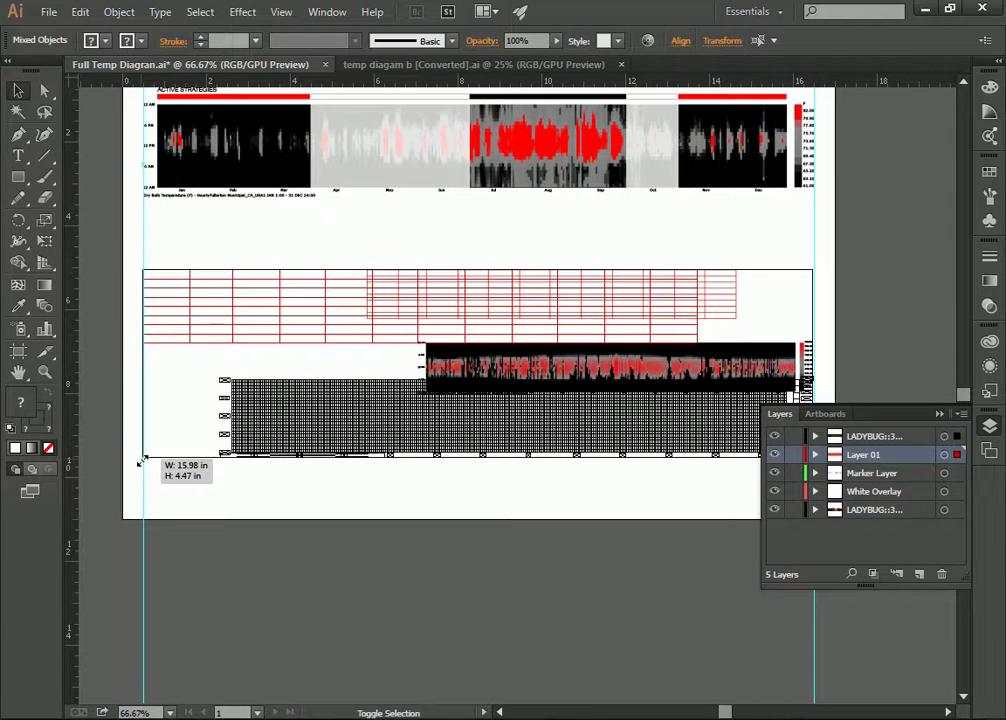
left_click_drag(141, 462, 141, 462)
scroll(420, 411, "up", 1)
scroll(420, 411, "up", 1)
key("ctrl+s")
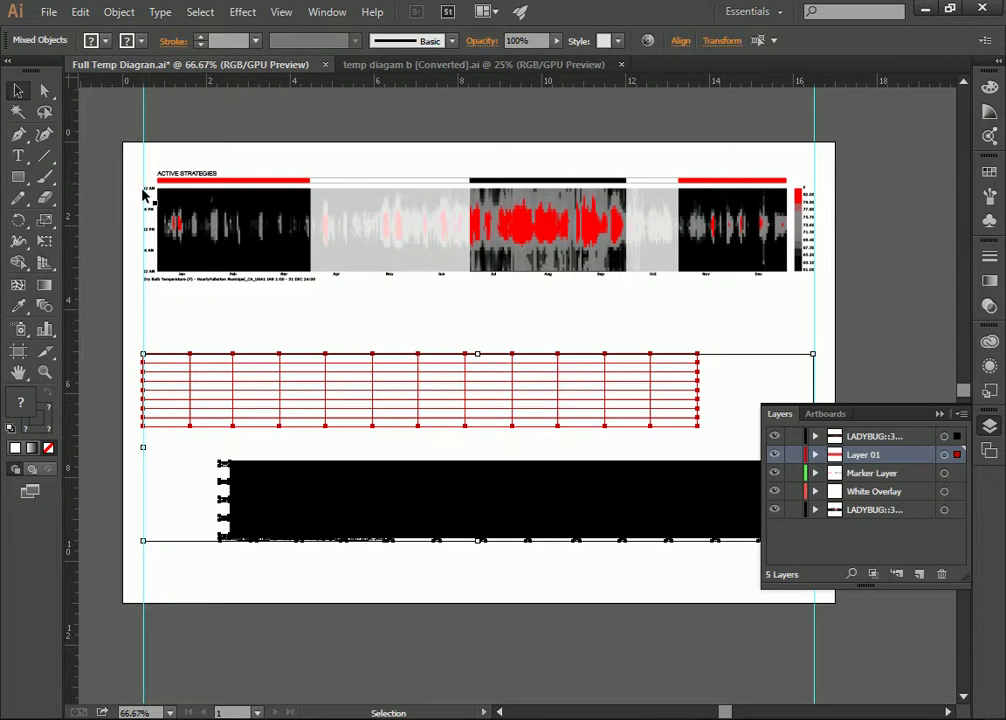
Step: Undo both scalings and the red grid's shift, back to its aligned position above the radiation chart
scroll(669, 320, "down", 2)
key("ctrl")
key("ctrl+z")
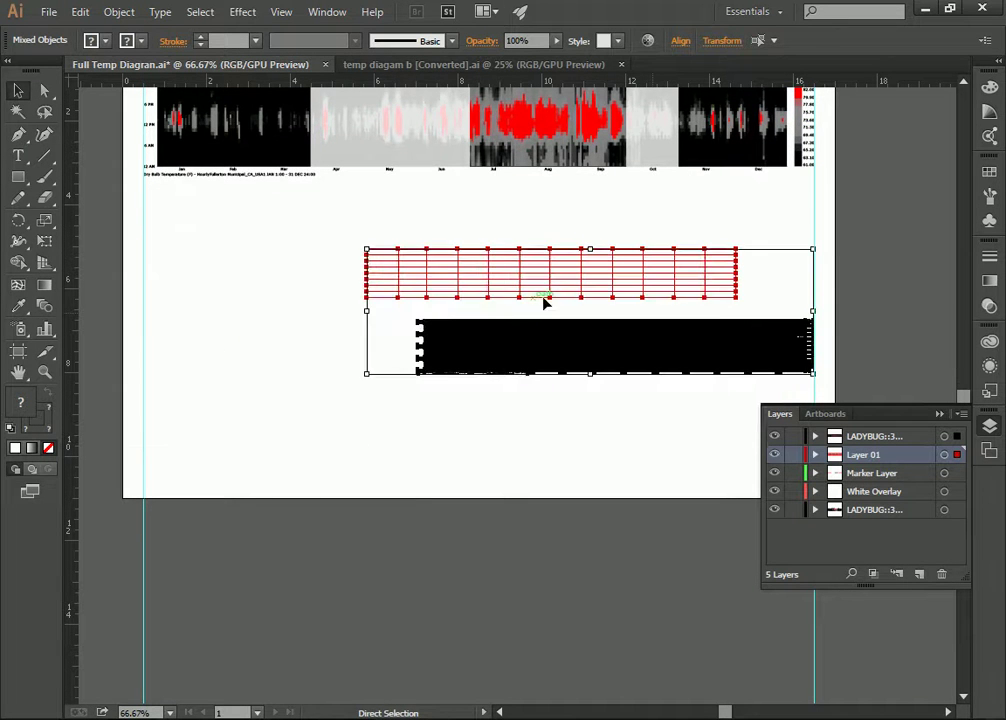
key("ctrl+z")
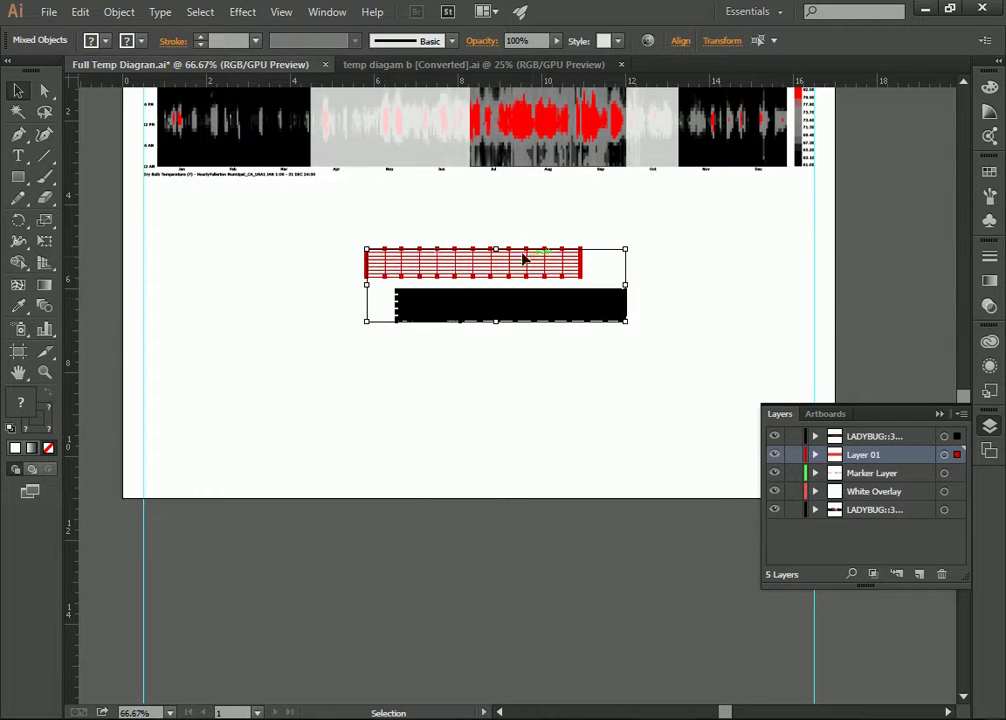
key("ctrl+z")
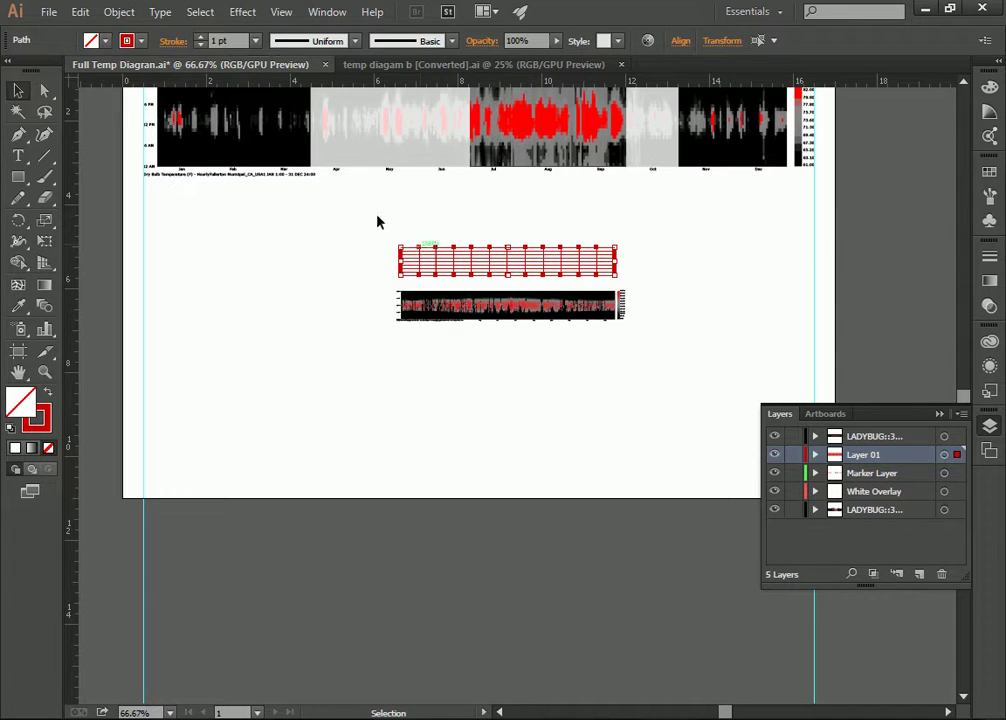
Step: Select the aligned grid and radiation chart together and scale them proportionally to fill the width between the margin guides
left_click(406, 265)
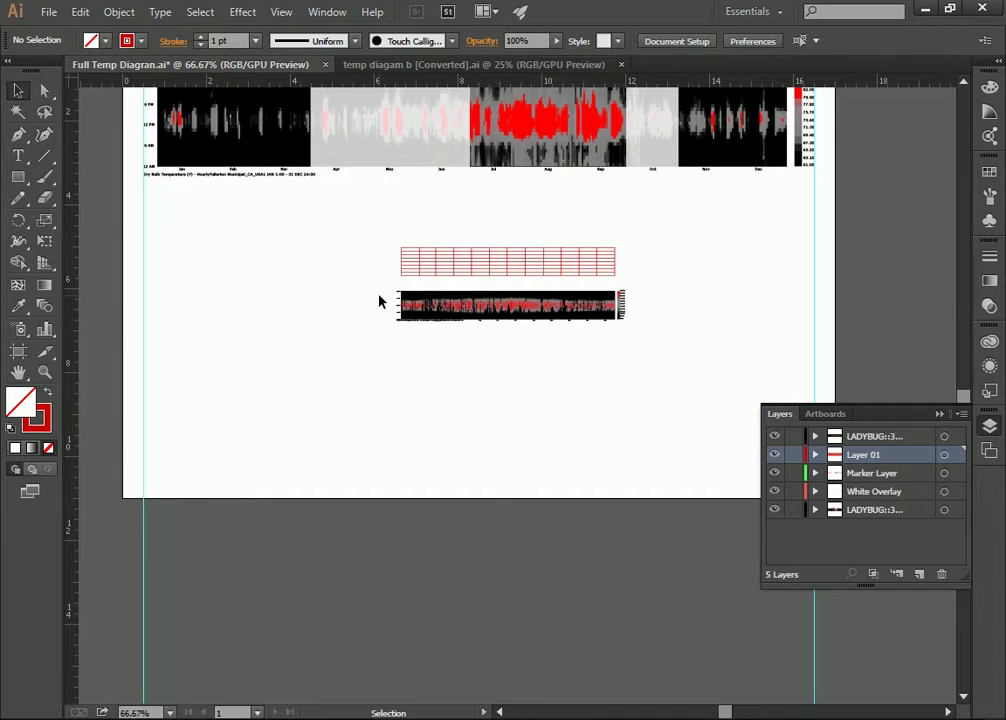
left_click_drag(333, 231, 813, 386)
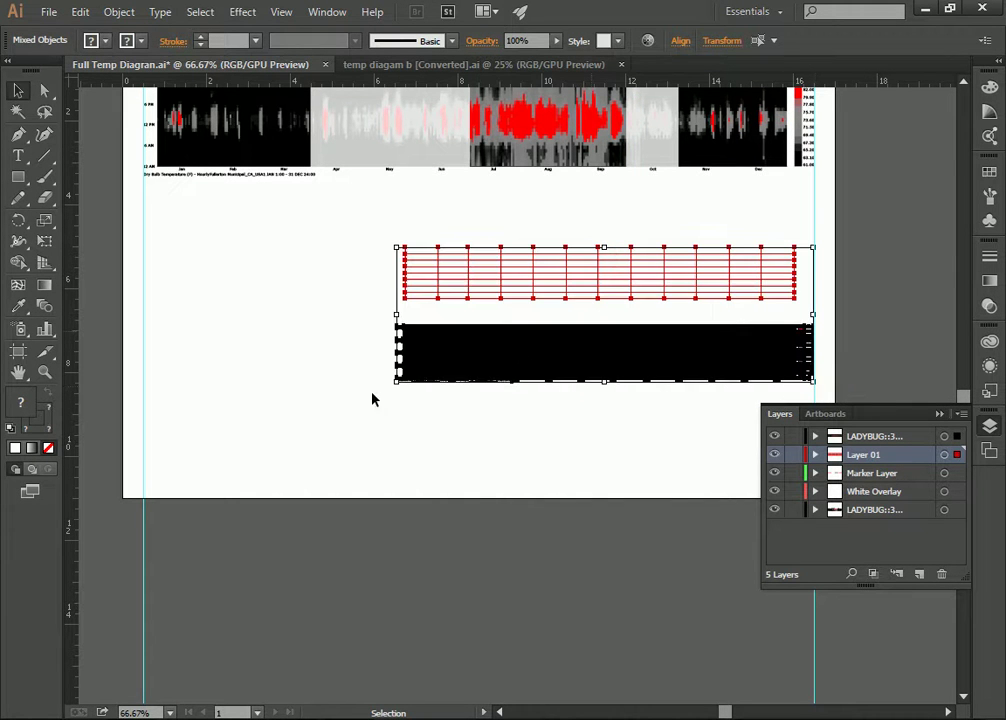
left_click_drag(396, 383, 140, 467)
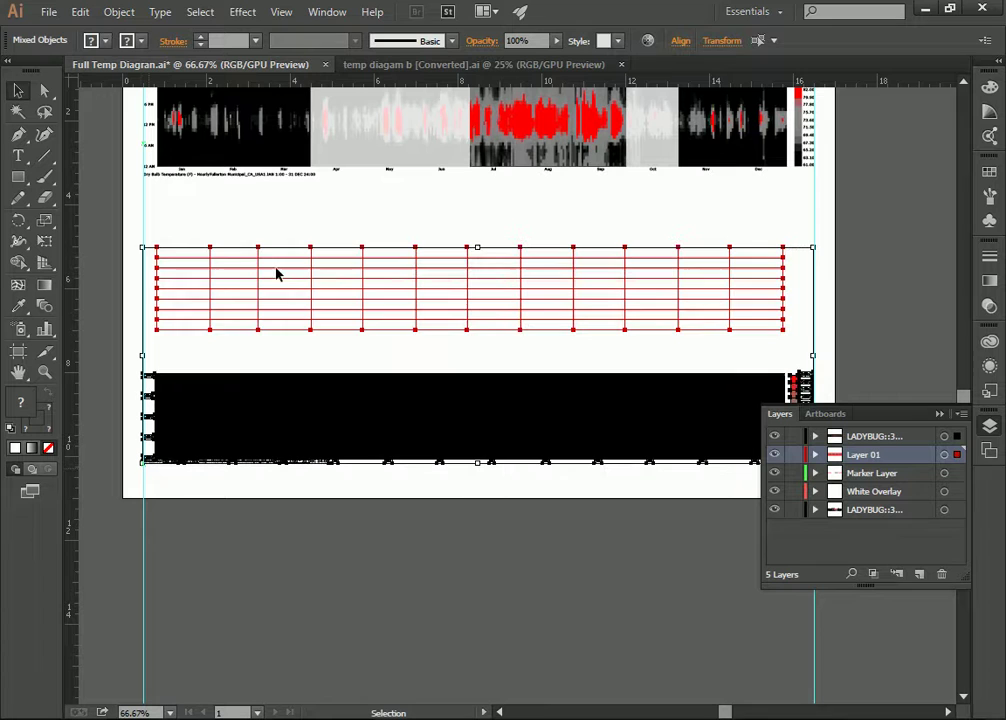
left_click(413, 204)
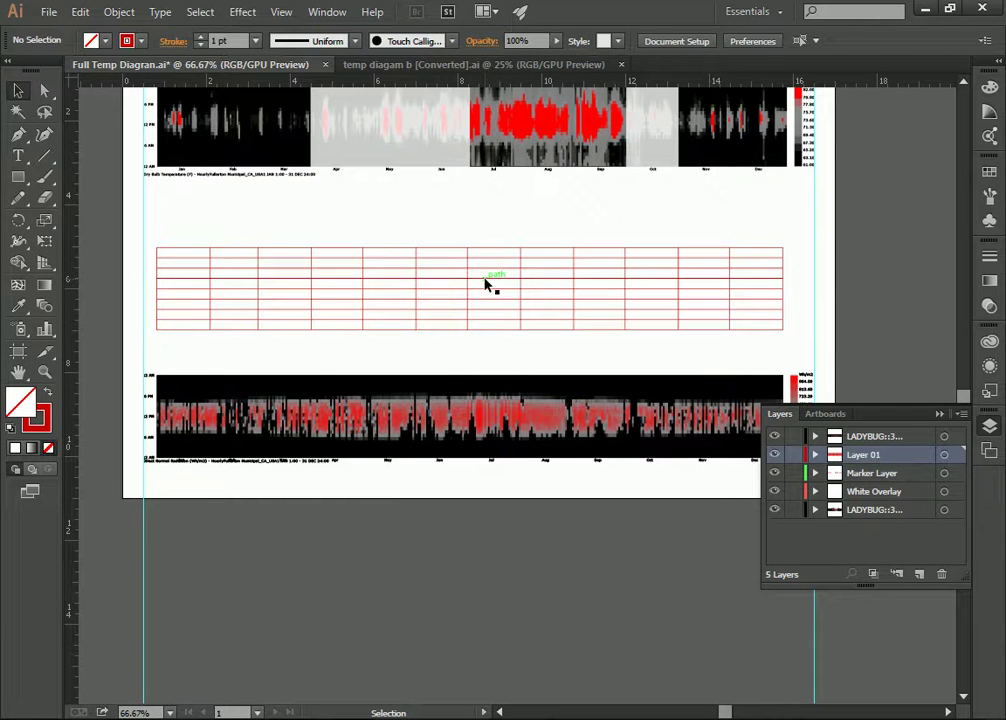
scroll(484, 285, "down", 1)
scroll(485, 285, "up", 3)
scroll(505, 277, "down", 3)
scroll(505, 277, "up", 3)
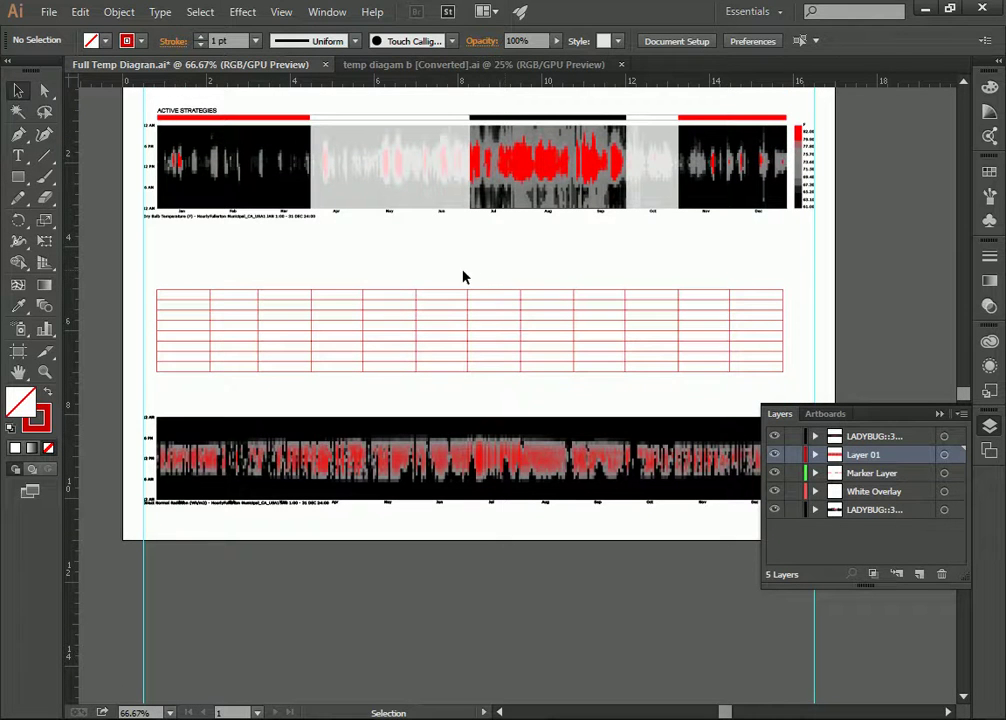
Step: Identify the uppermost LADYBUG layer by toggling its visibility, and rename it Radiation Graph
left_click(866, 438)
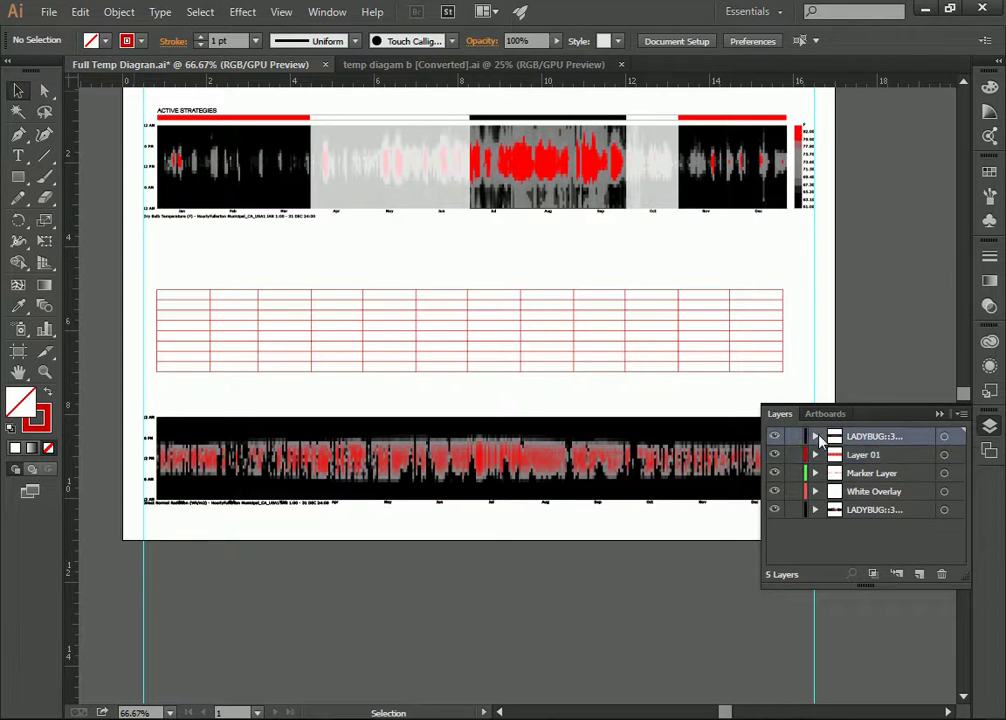
left_click(775, 437)
left_click(775, 437)
double_click(880, 438)
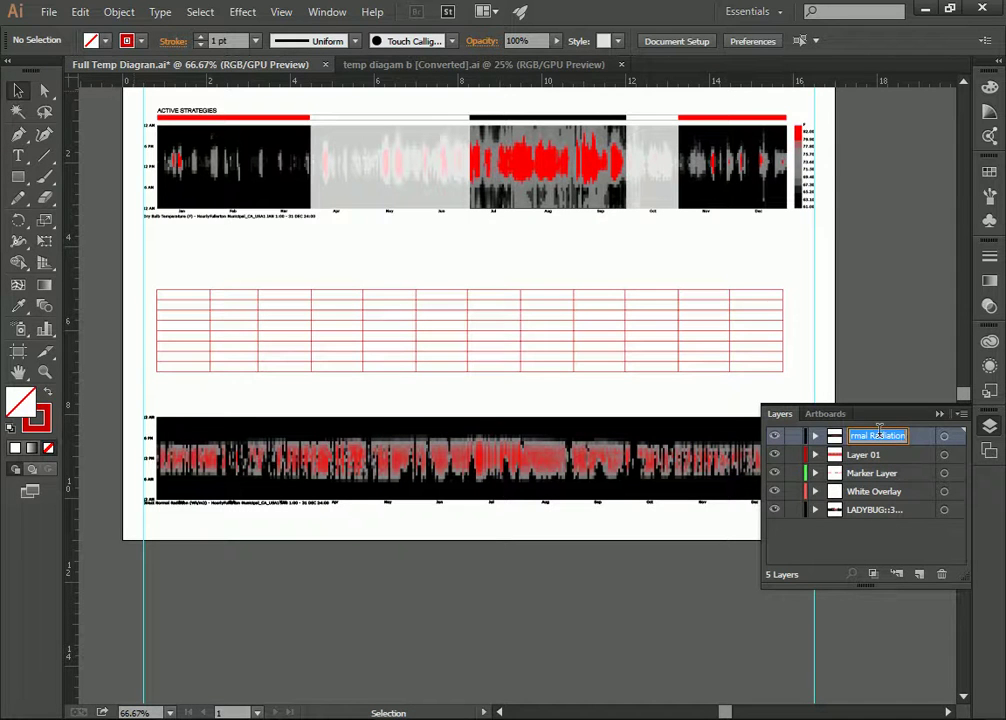
type("RAd")
type("iation Graph")
key("Return")
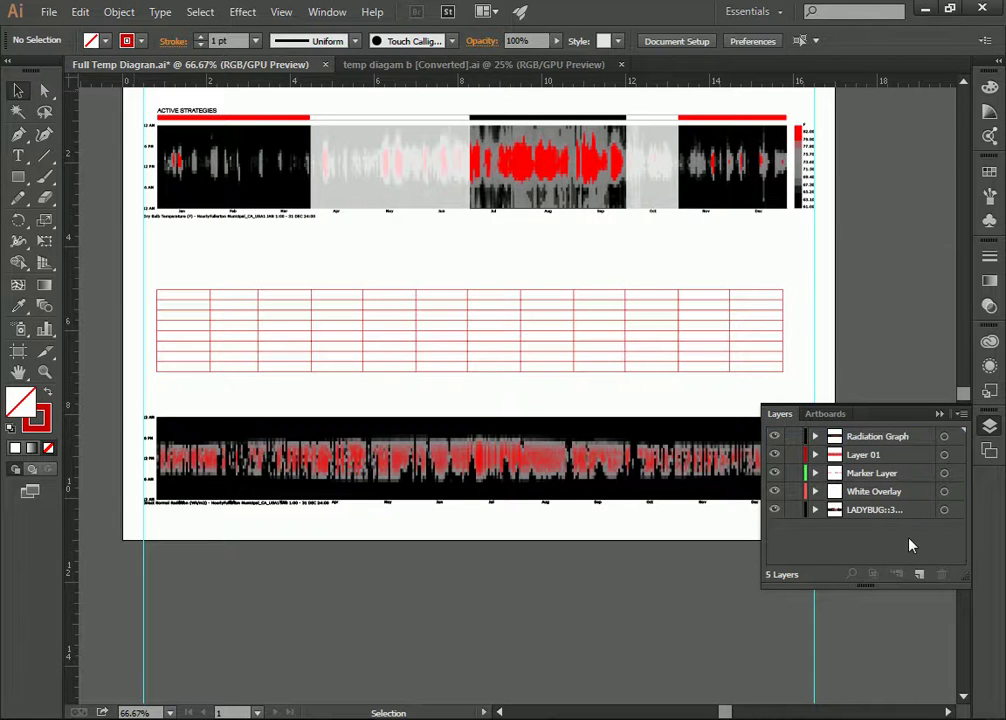
Step: Check the contents of the bottommost LADYBUG layer by toggling its visibility, and rename it Temp Graph
double_click(876, 510)
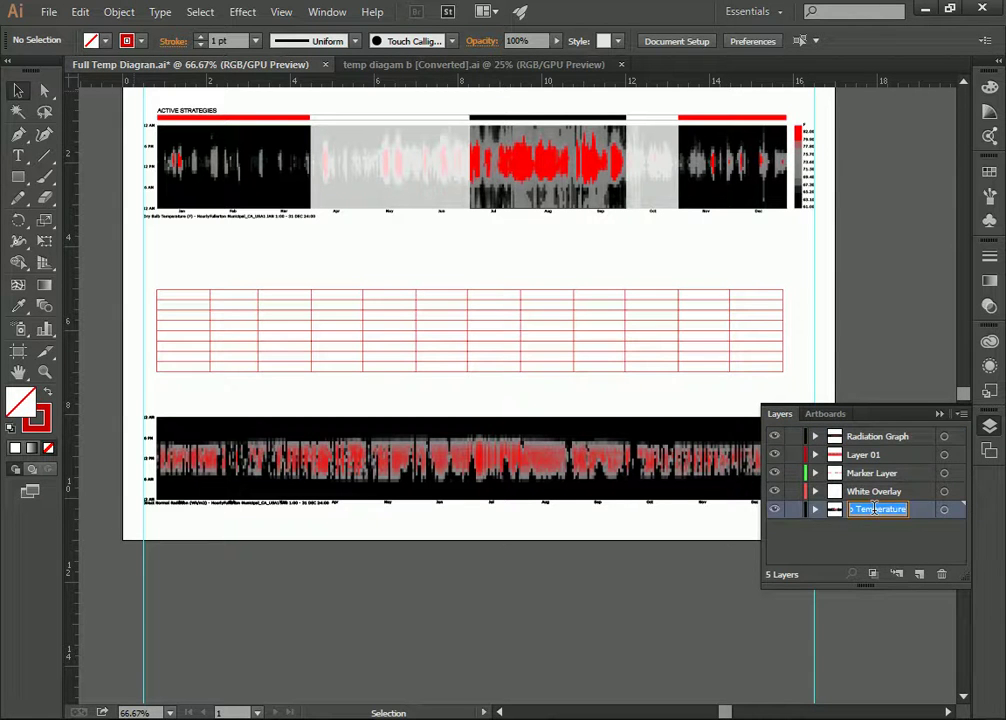
left_click(775, 510)
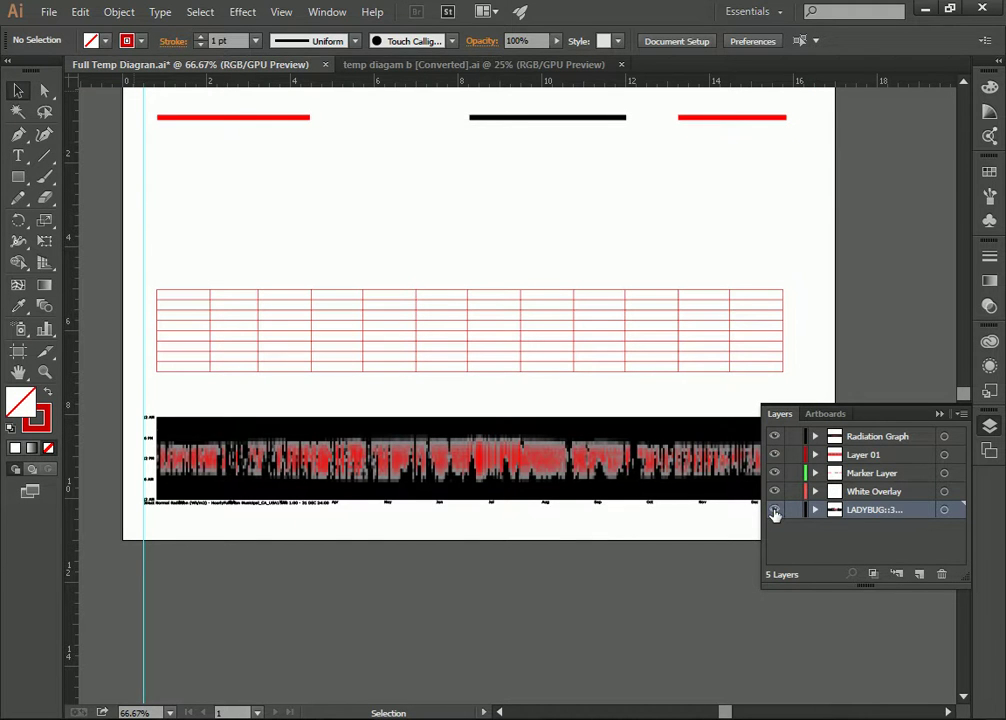
left_click(775, 510)
double_click(876, 510)
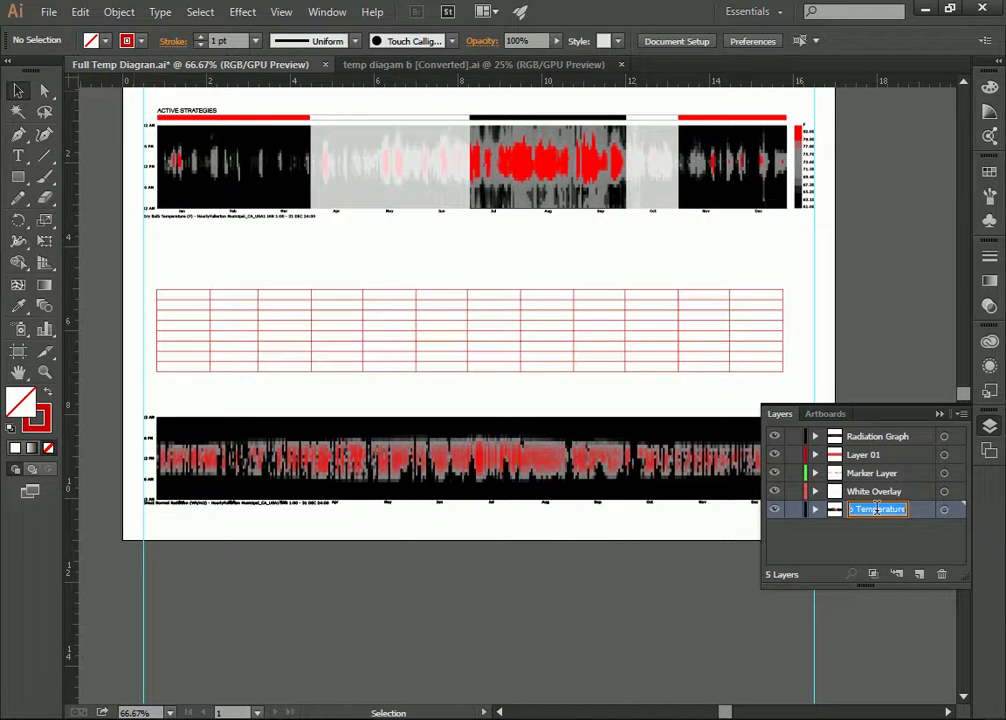
type("T")
key("Return")
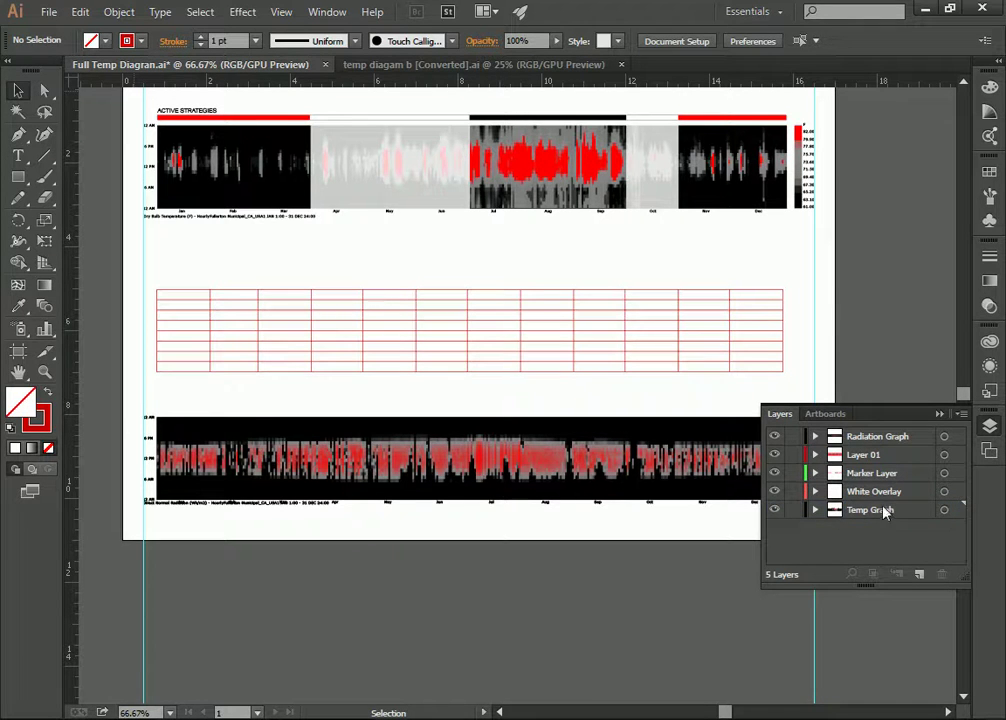
Step: Check the contents of Layer 01 by toggling its visibility, and rename it Rad - Overlay
left_click(864, 457)
left_click(776, 456)
left_click(776, 456)
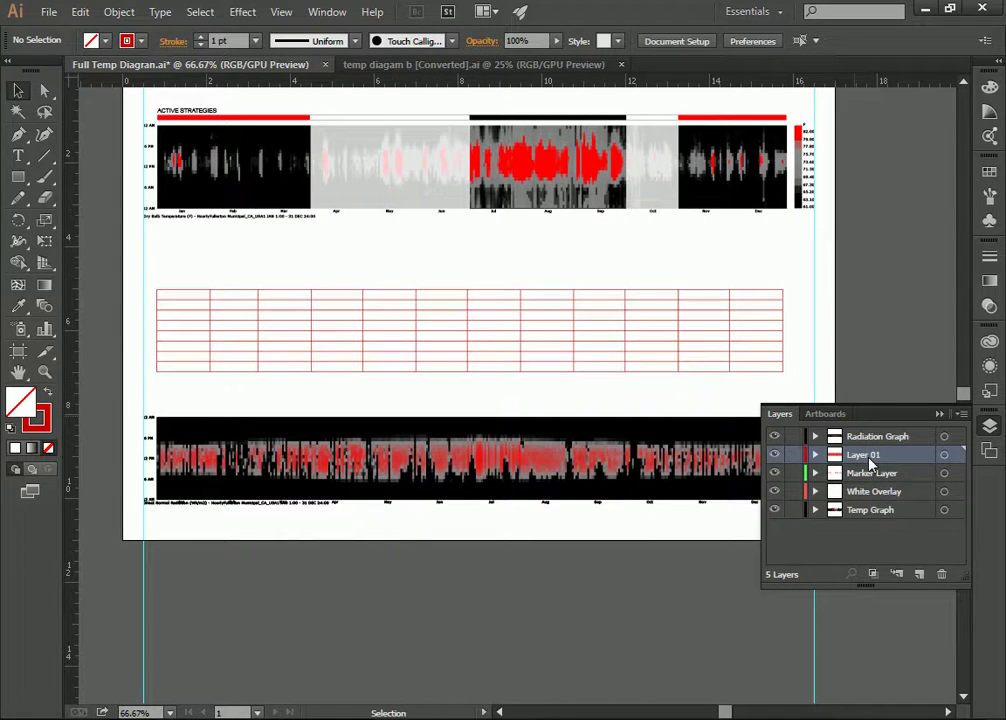
double_click(866, 456)
type("Rad - Overlay")
key("Return")
scroll(557, 310, "down", 3)
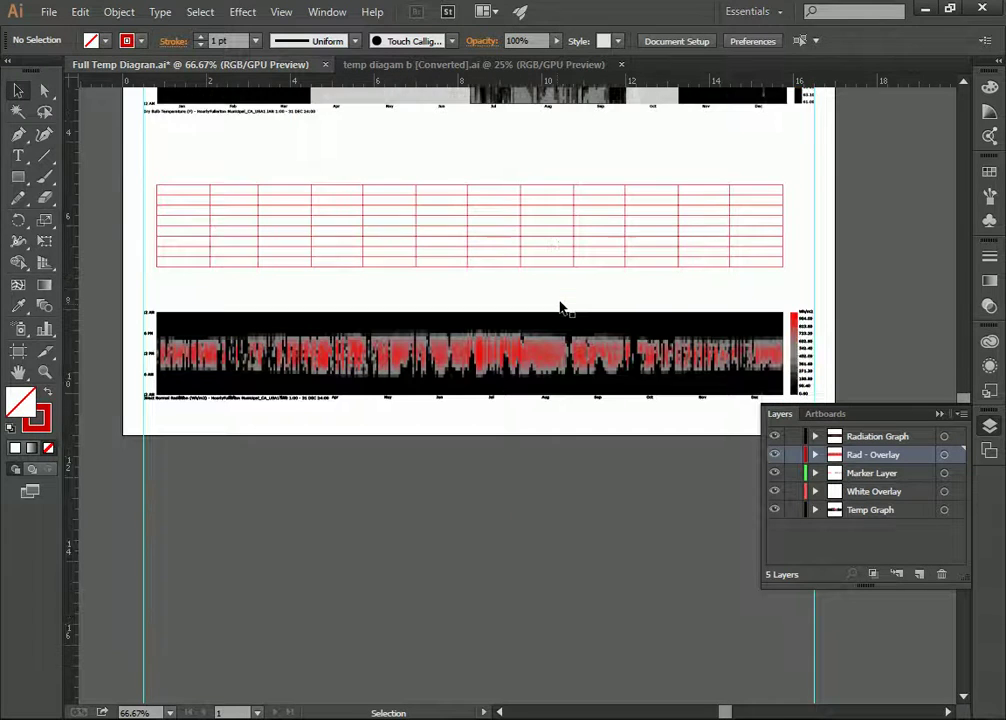
Step: Select the whole red grid between the two charts and move the Rad - Overlay layer above the Radiation Graph layer
scroll(560, 307, "down", 1)
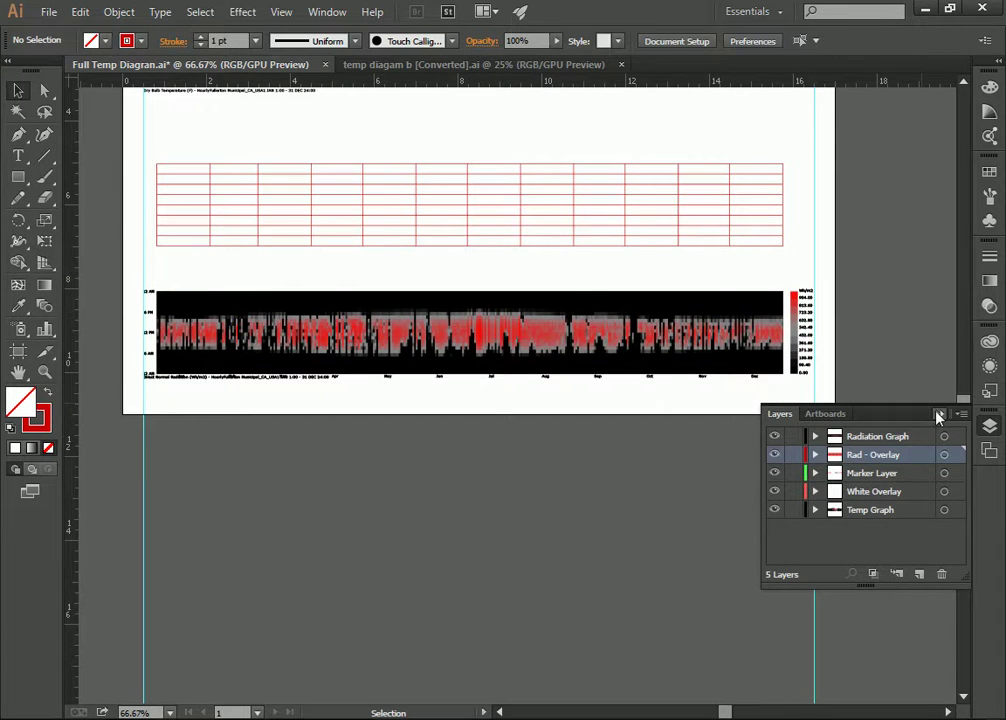
left_click(939, 414)
scroll(535, 292, "up", 3)
left_click(44, 371)
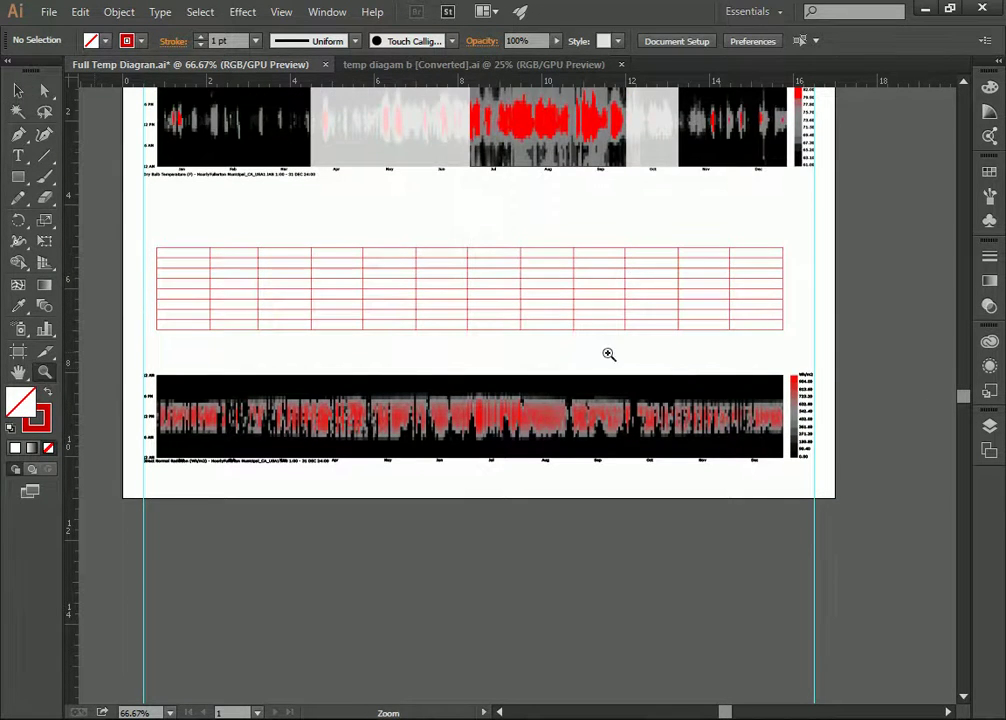
left_click(532, 339)
left_click(325, 393, "alt")
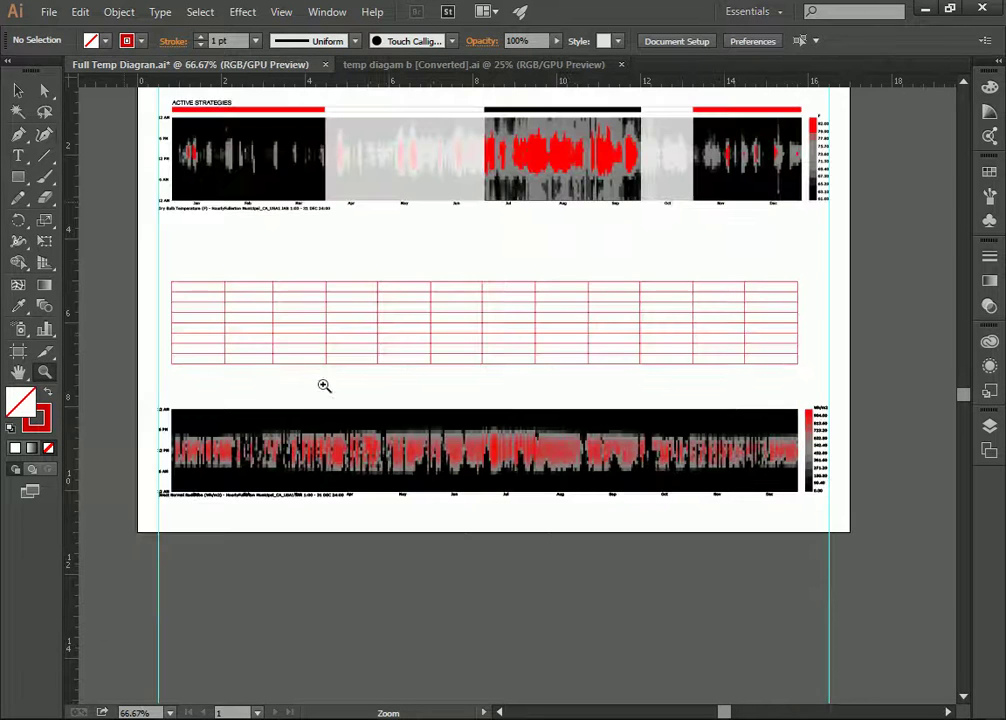
left_click(18, 91)
left_click_drag(811, 265, 195, 384)
left_click(990, 425)
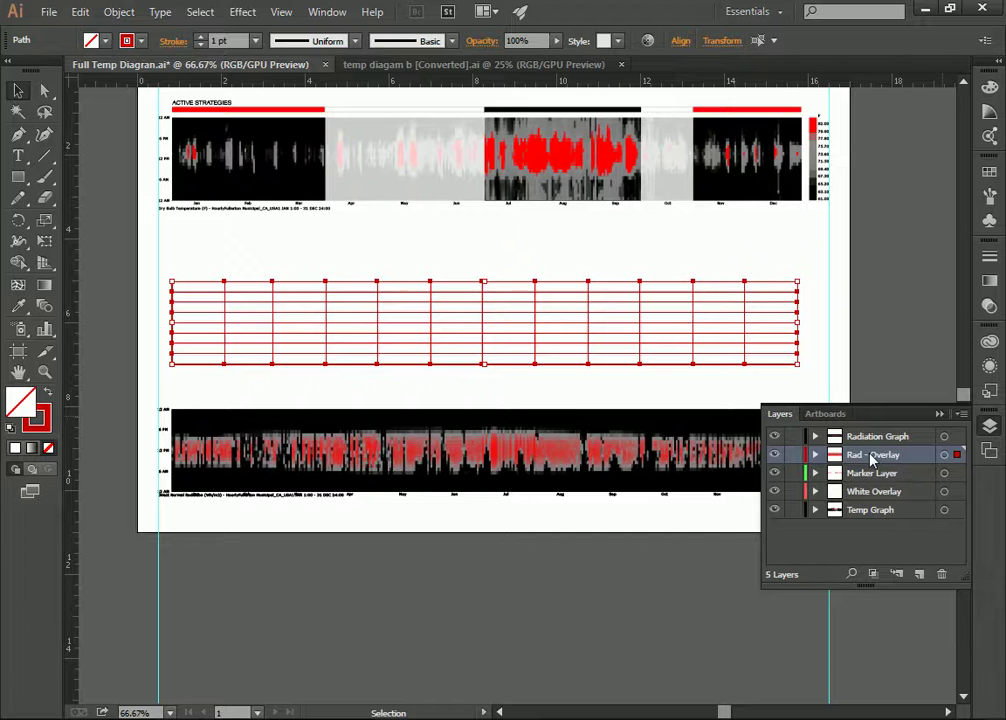
left_click_drag(872, 459, 877, 437)
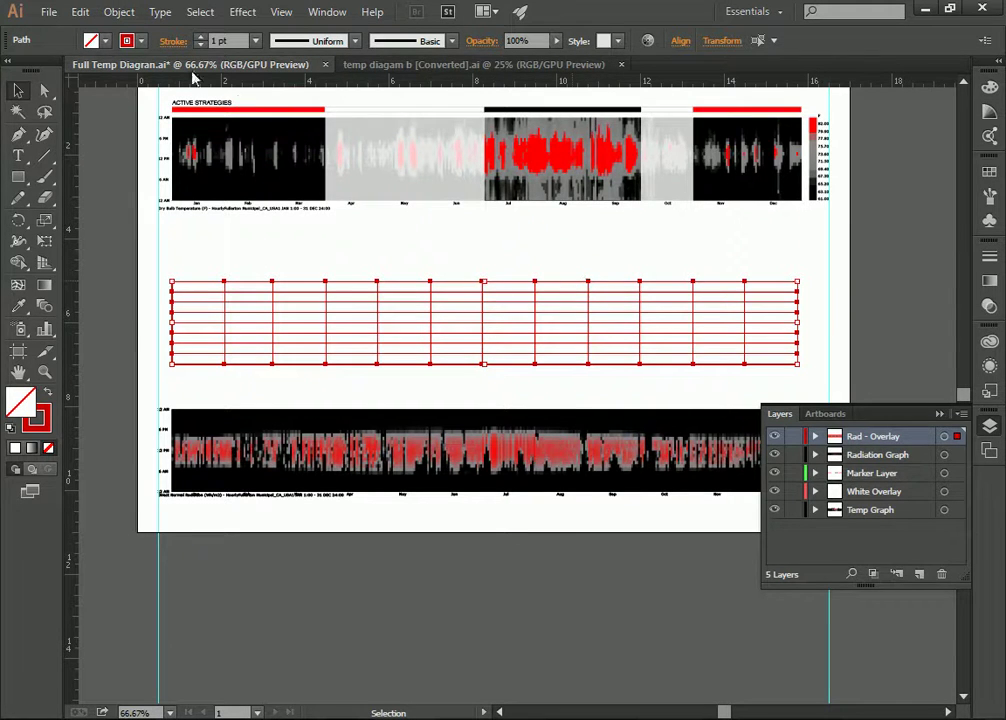
Step: Give the selected grid a white 3 pt stroke and move it down so it covers the radiation chart exactly
left_click(124, 38)
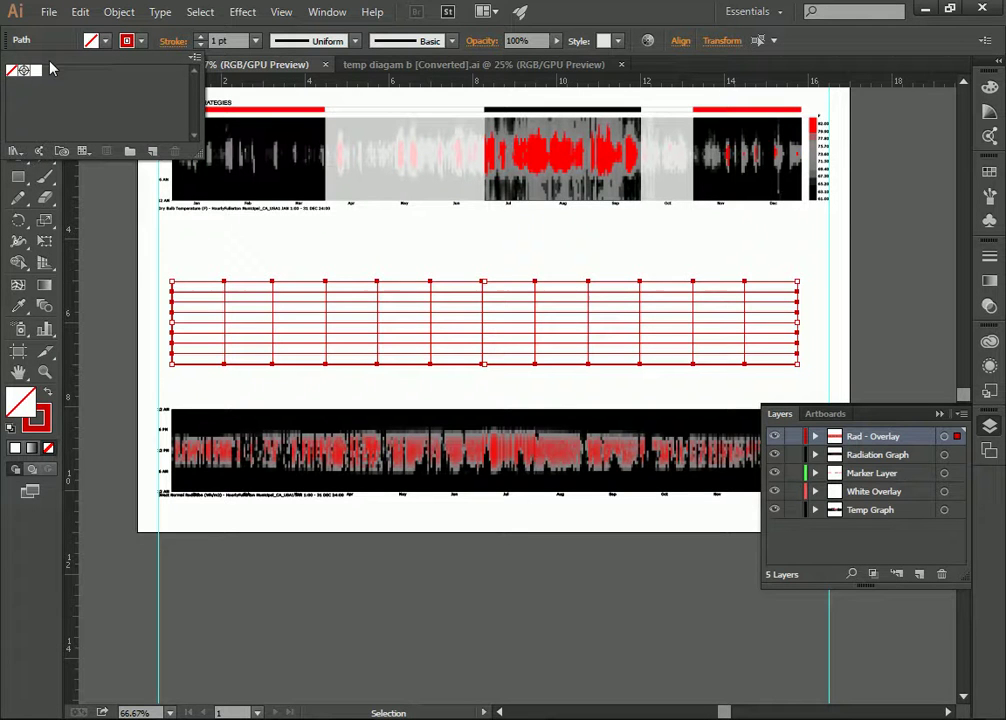
left_click(36, 72)
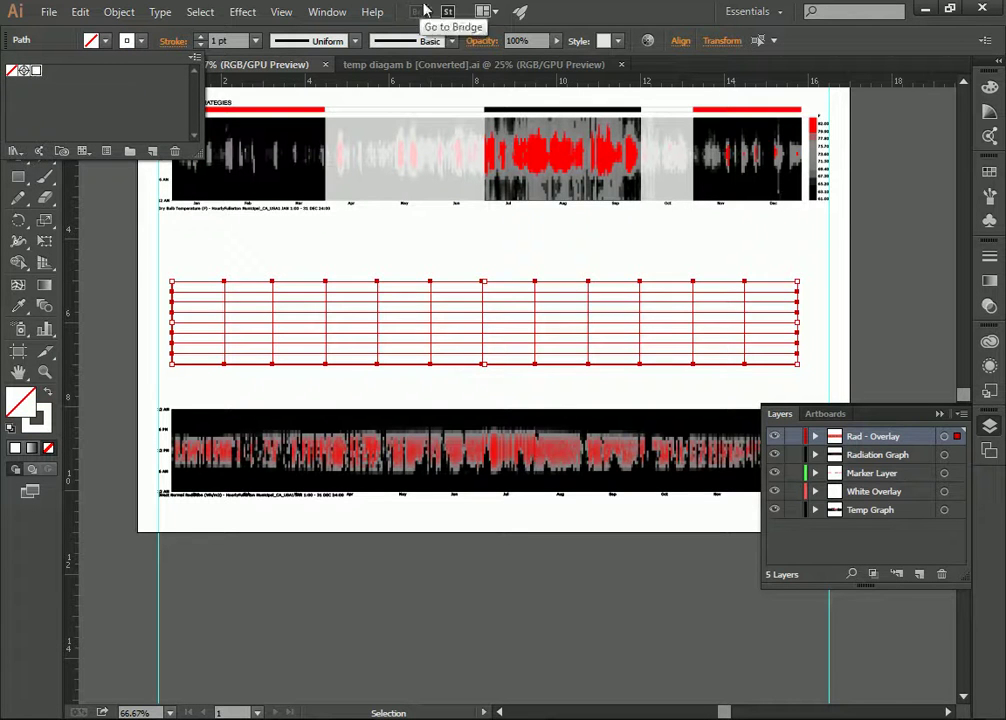
left_click(256, 40)
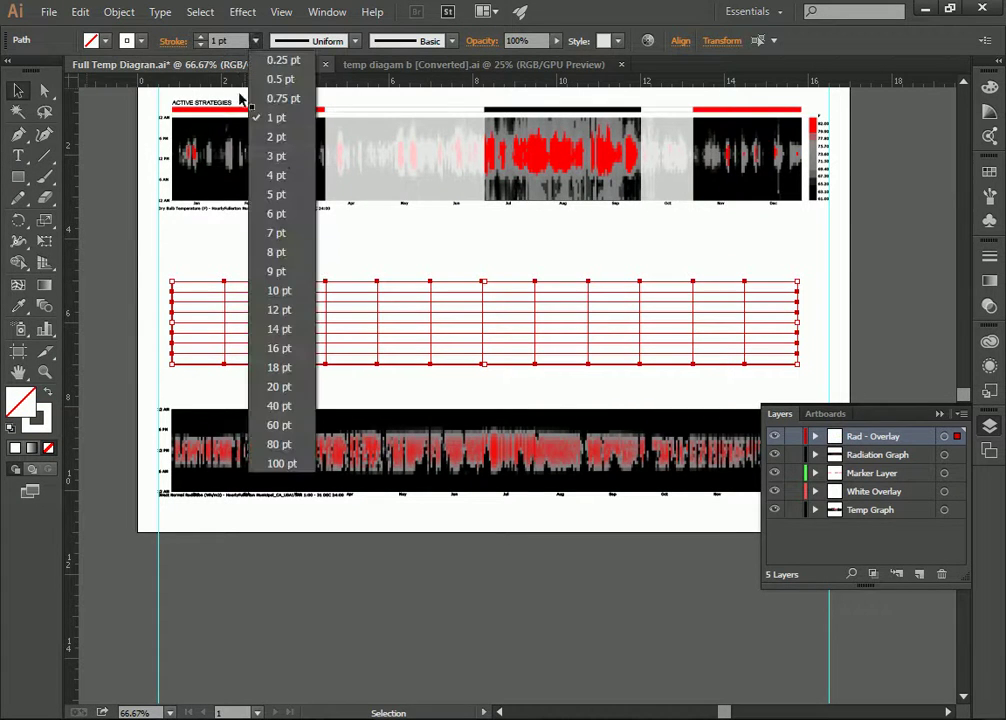
left_click(283, 157)
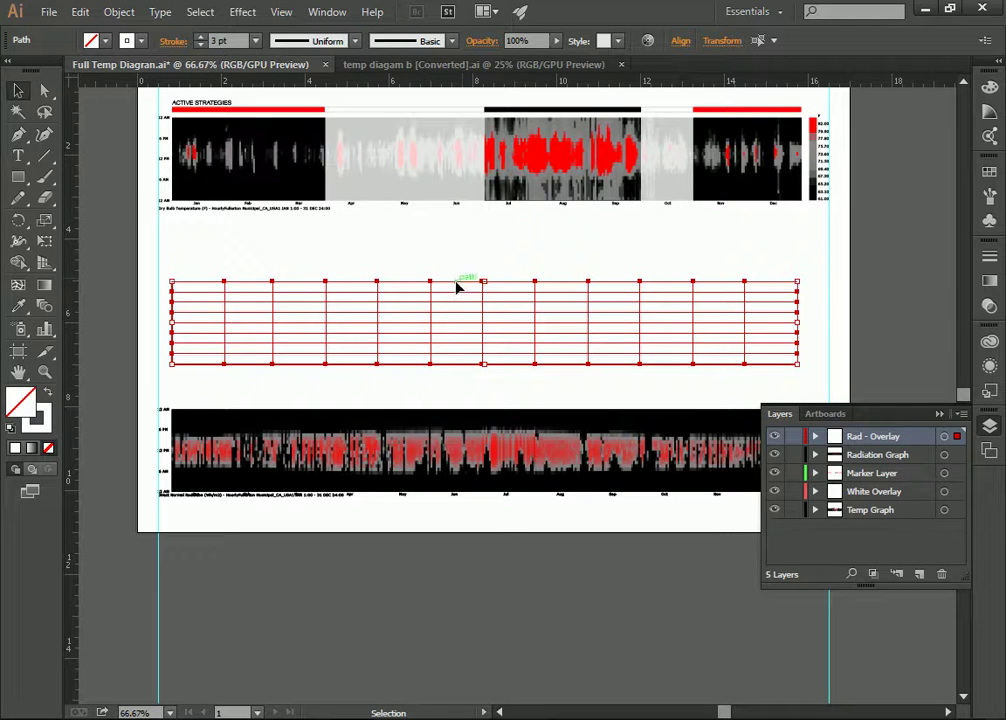
left_click_drag(456, 287, 456, 382)
left_click_drag(456, 388, 430, 425)
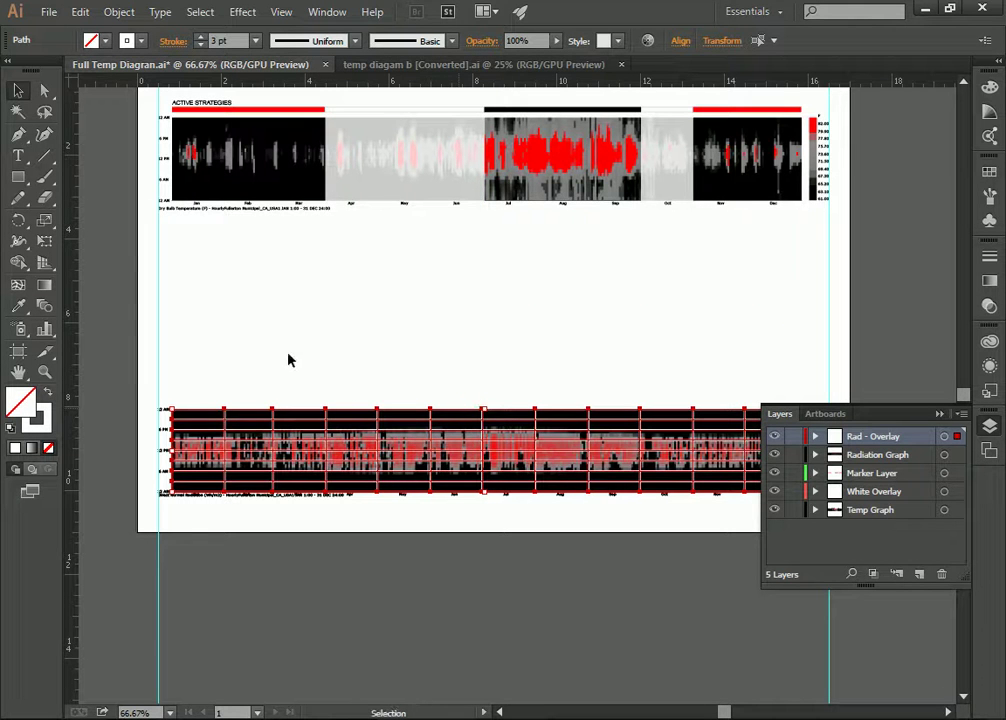
Step: Examine how the white grid lines up with the upper-left corner of the radiation chart, isolating the Radiation Graph artwork
left_click(45, 373)
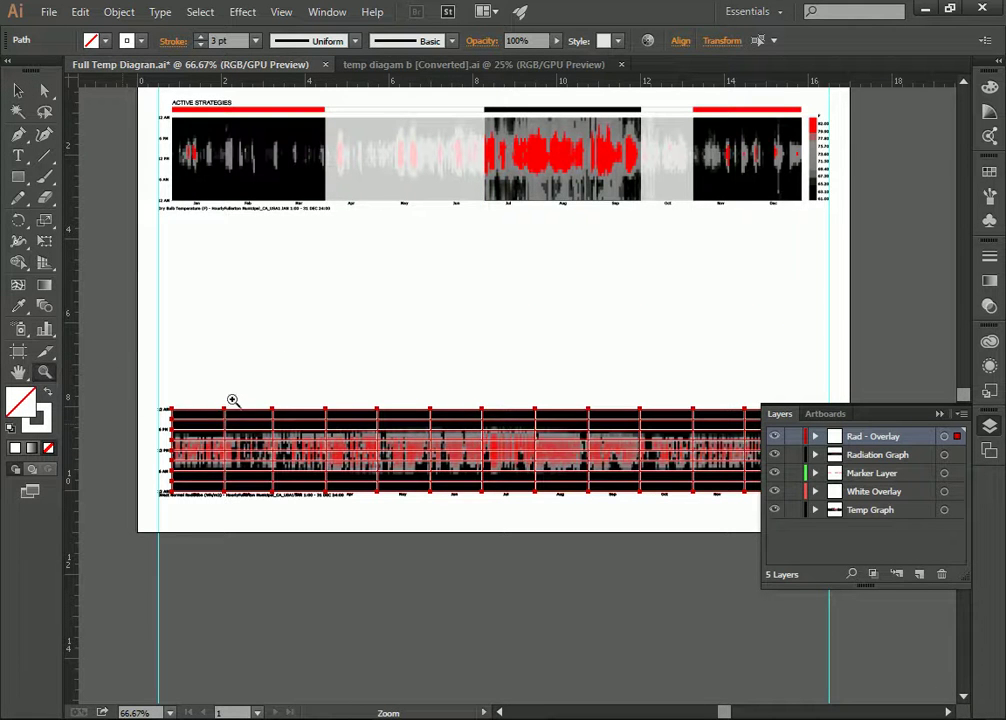
left_click(182, 431)
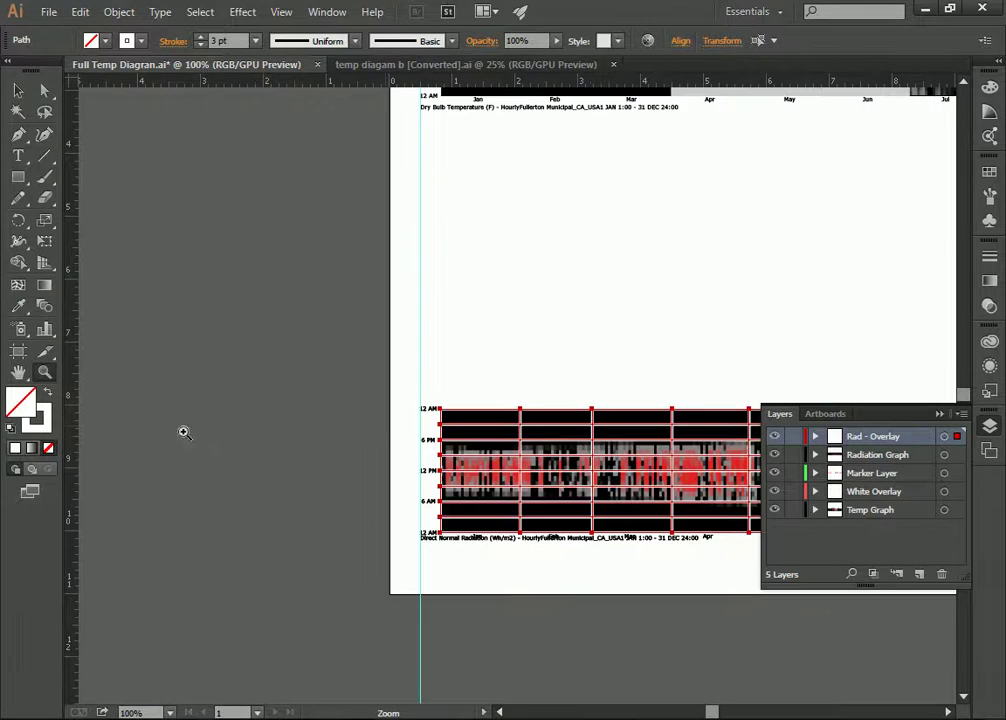
left_click(385, 425)
left_click(629, 400)
left_click(528, 363)
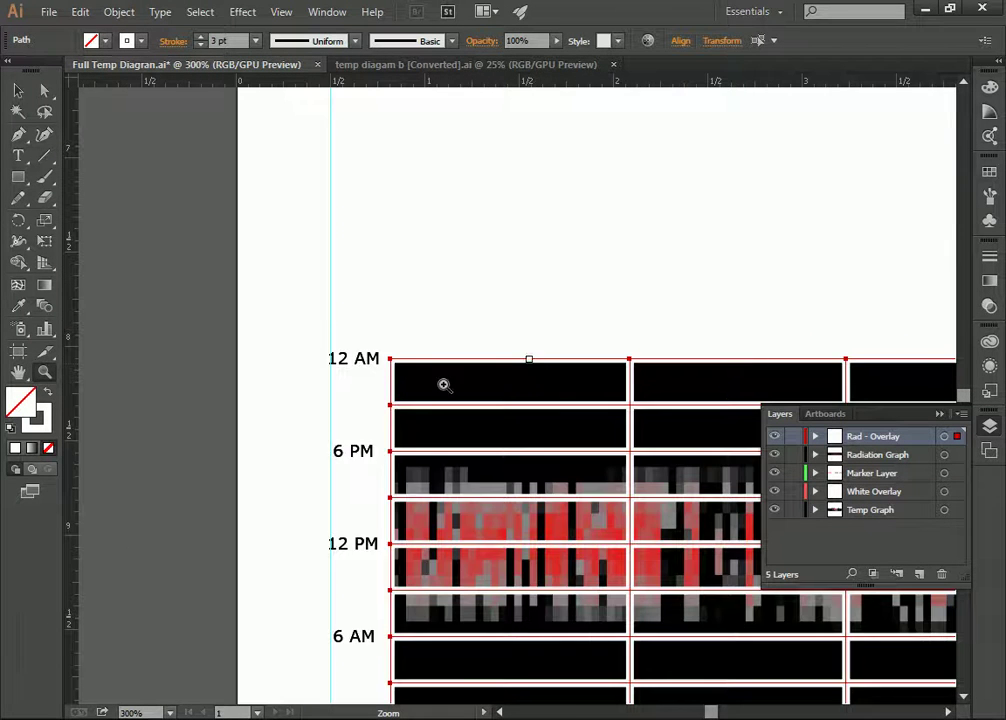
left_click(445, 384)
key("v")
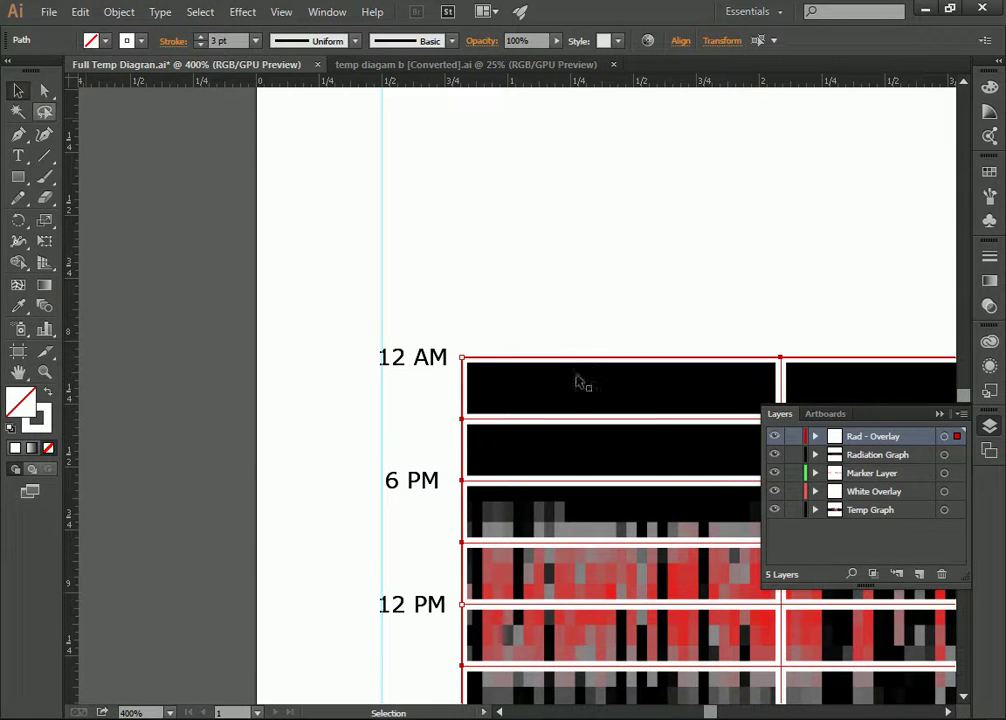
left_click_drag(559, 366, 552, 370)
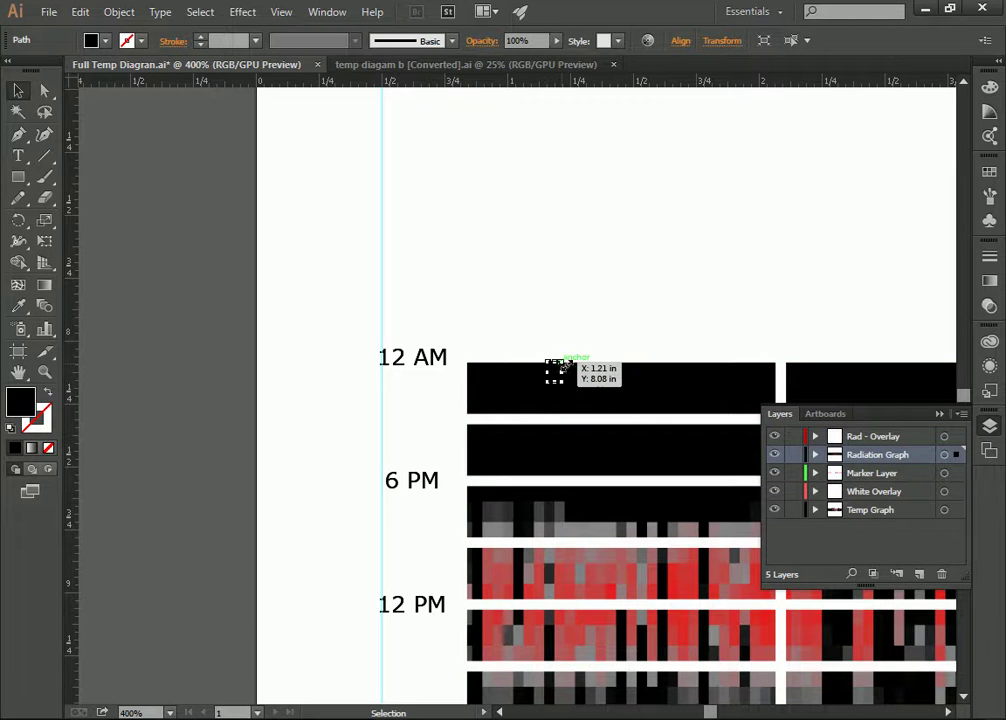
left_click(591, 291)
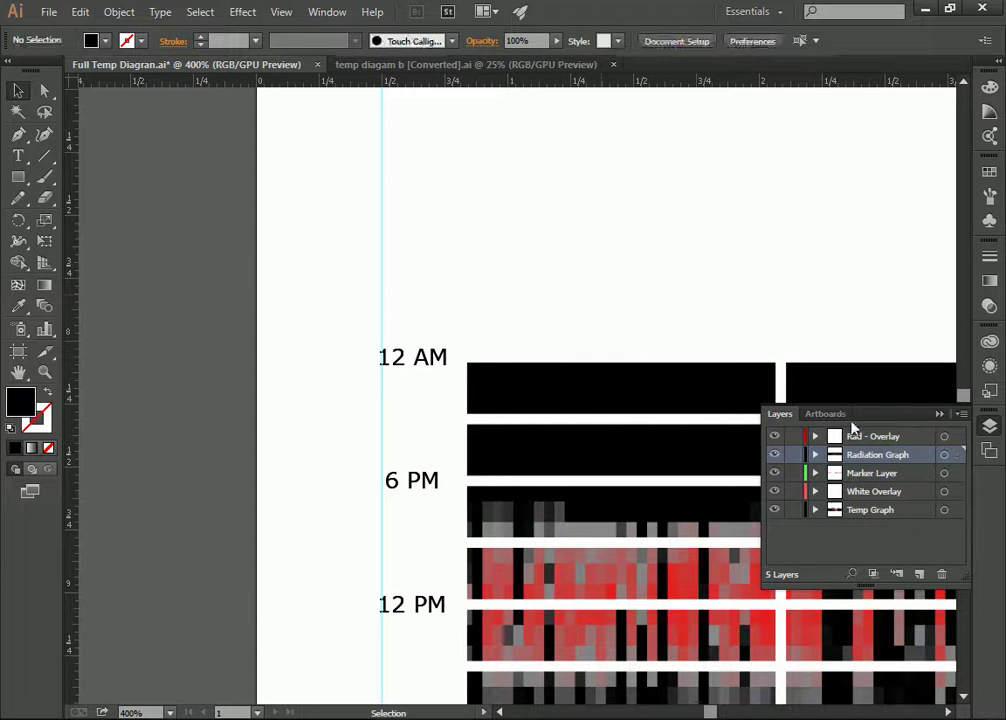
left_click(955, 454)
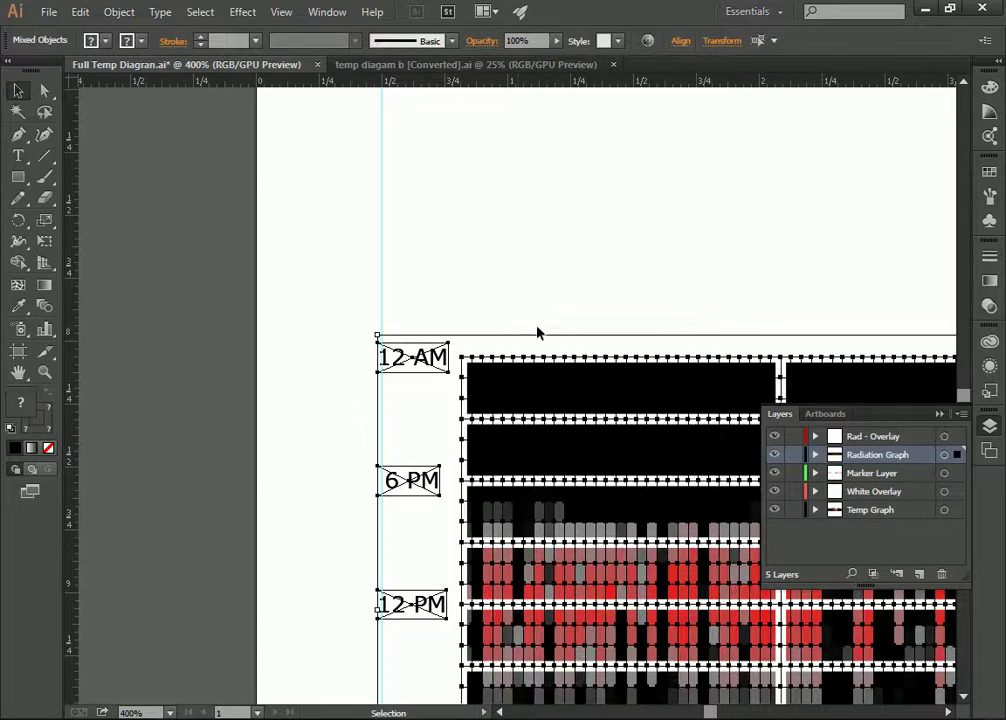
left_click(687, 274)
Step: Select the Rad - Overlay grid, try nudging it to the right, and return it to the radiation chart's left edge
left_click(955, 438)
left_click(956, 438)
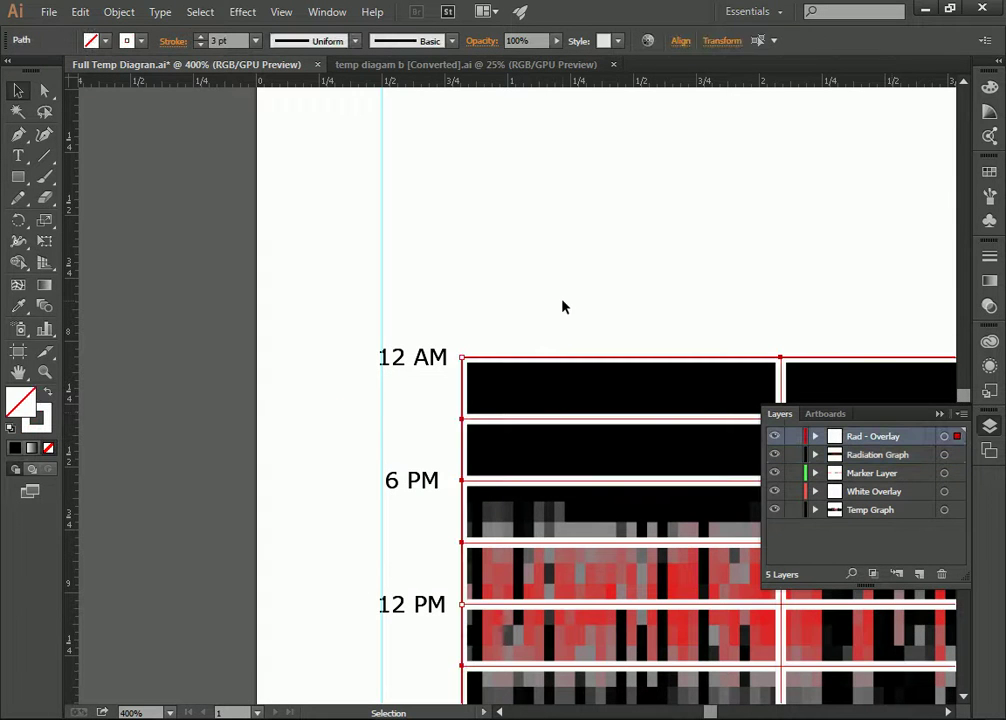
key("Right")
key("Right")
key("Right")
key("Right")
key("Right")
key("Right")
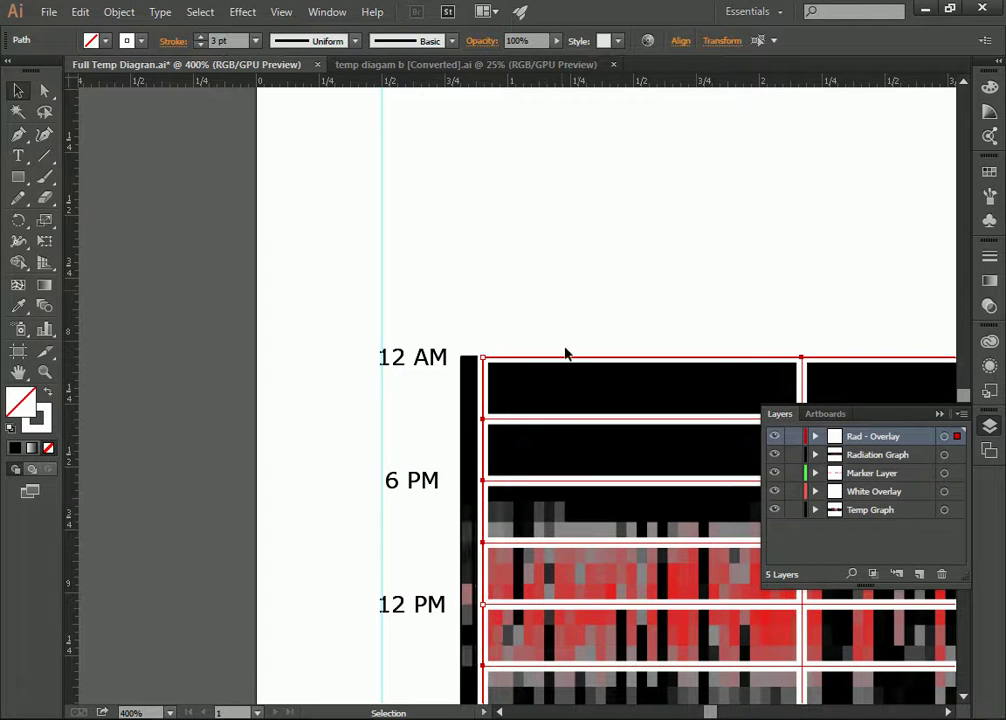
left_click_drag(558, 361, 546, 362)
left_click(546, 283)
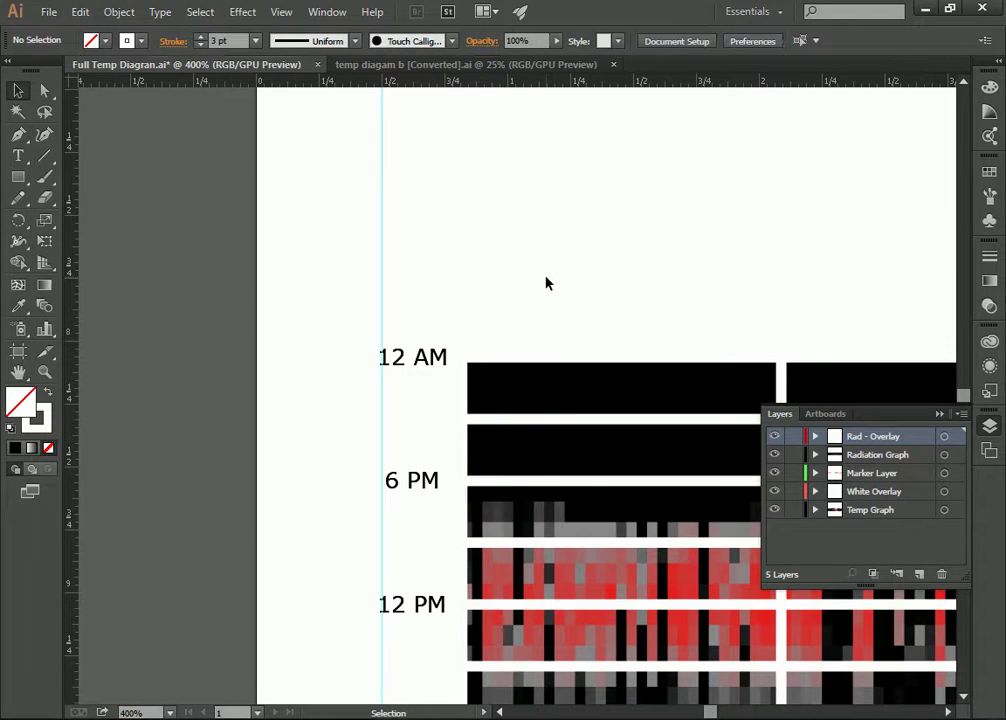
Step: Examine the gridded radiation chart across its full width and compare it with the temperature chart above
key("z")
left_click(519, 277, "alt")
left_click(660, 296, "alt")
left_click(662, 298, "alt")
left_click(676, 314, "alt")
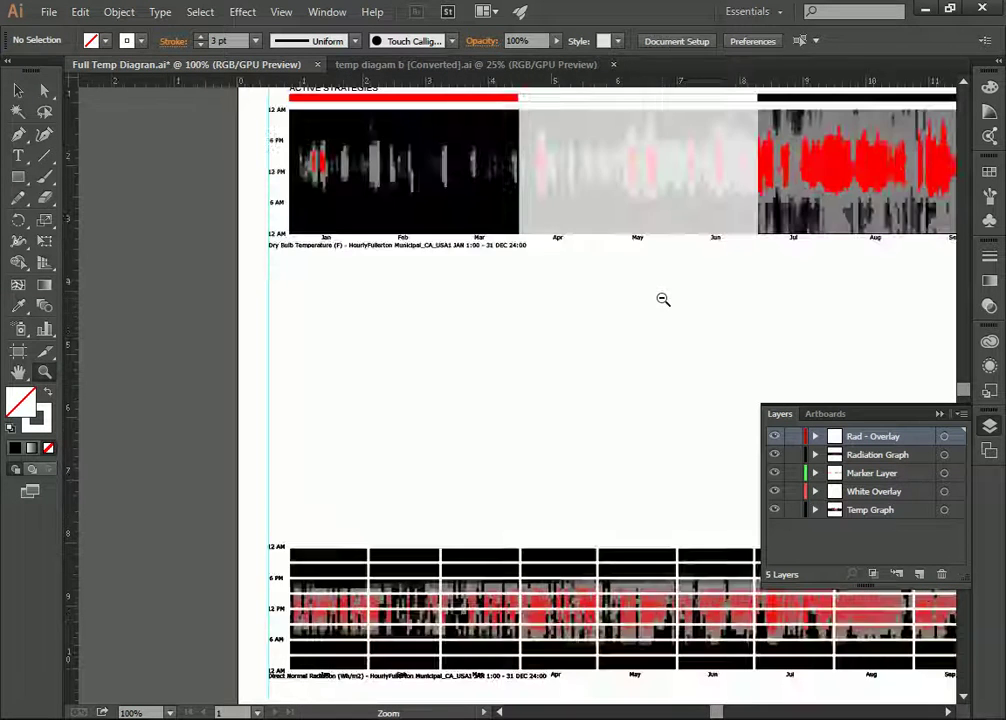
left_click(650, 380, "alt")
scroll(642, 420, "down", 5)
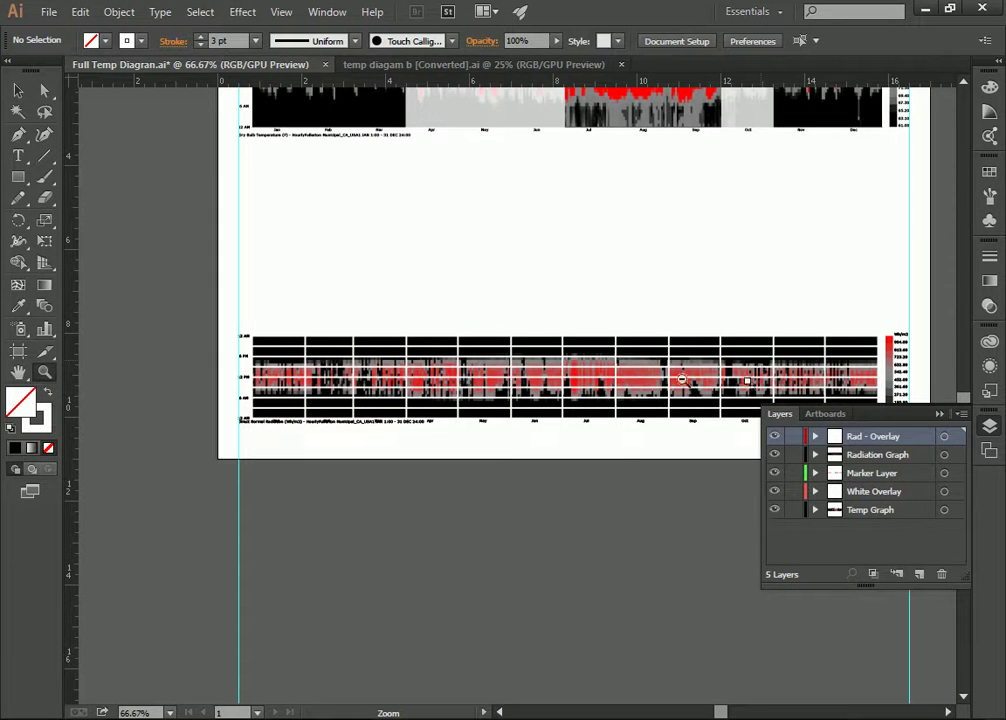
left_click(590, 300, "alt")
left_click(383, 390)
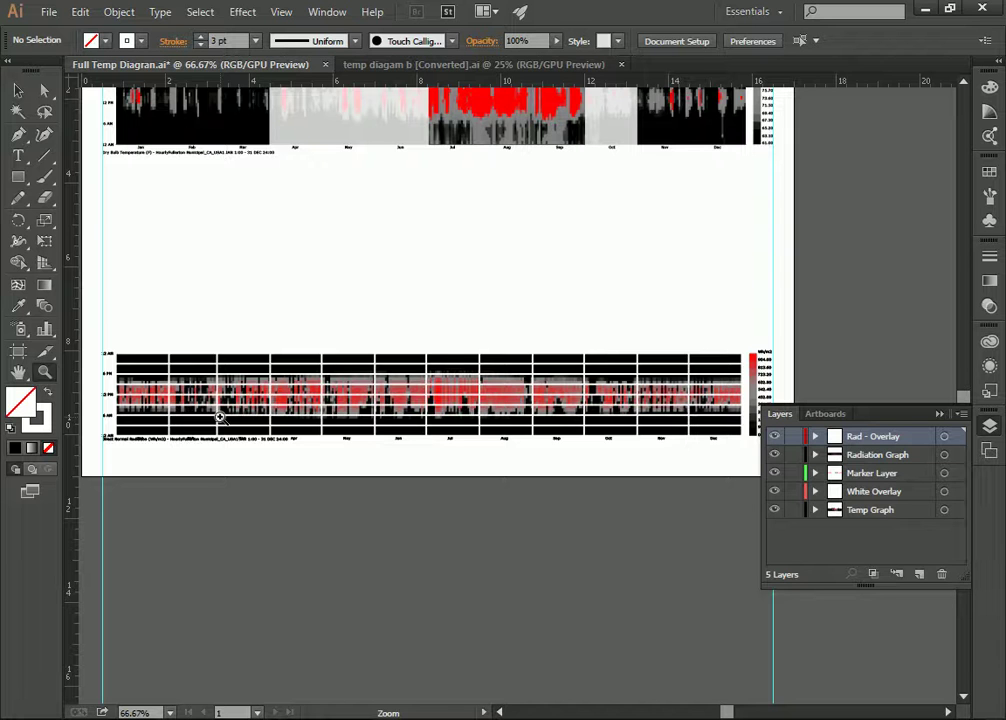
scroll(314, 292, "up", 3)
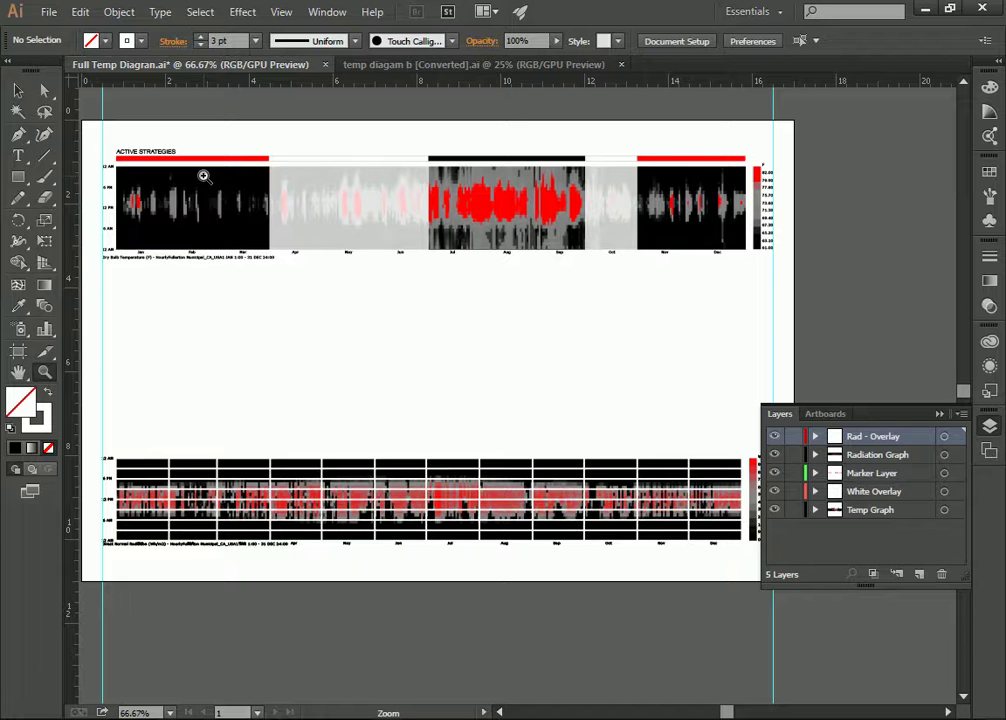
Step: Select the radiation chart together with its grid and move them straight up about 3.65 in, closer to the temperature chart
left_click(18, 90)
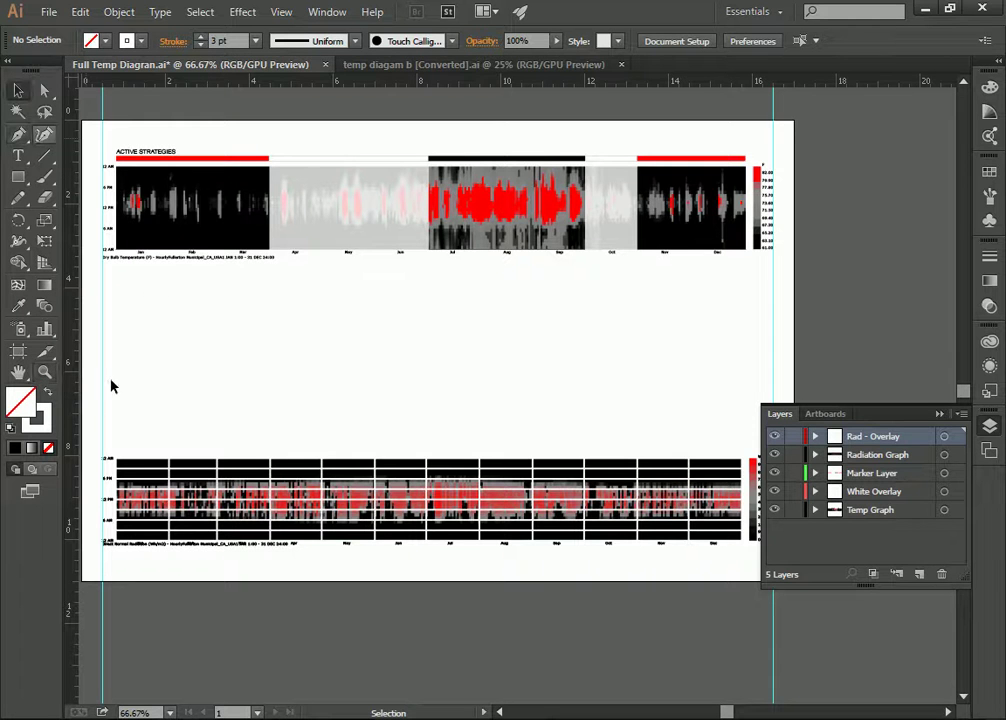
left_click_drag(99, 421, 768, 572)
left_click_drag(645, 488, 565, 308)
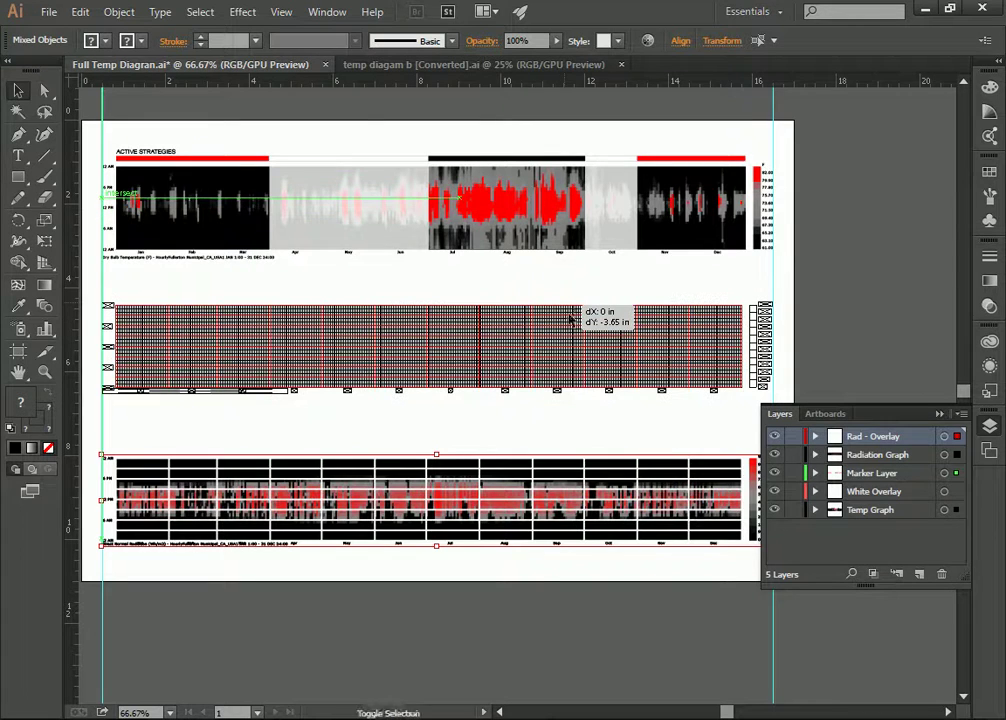
left_click(456, 423)
scroll(452, 425, "up", 2)
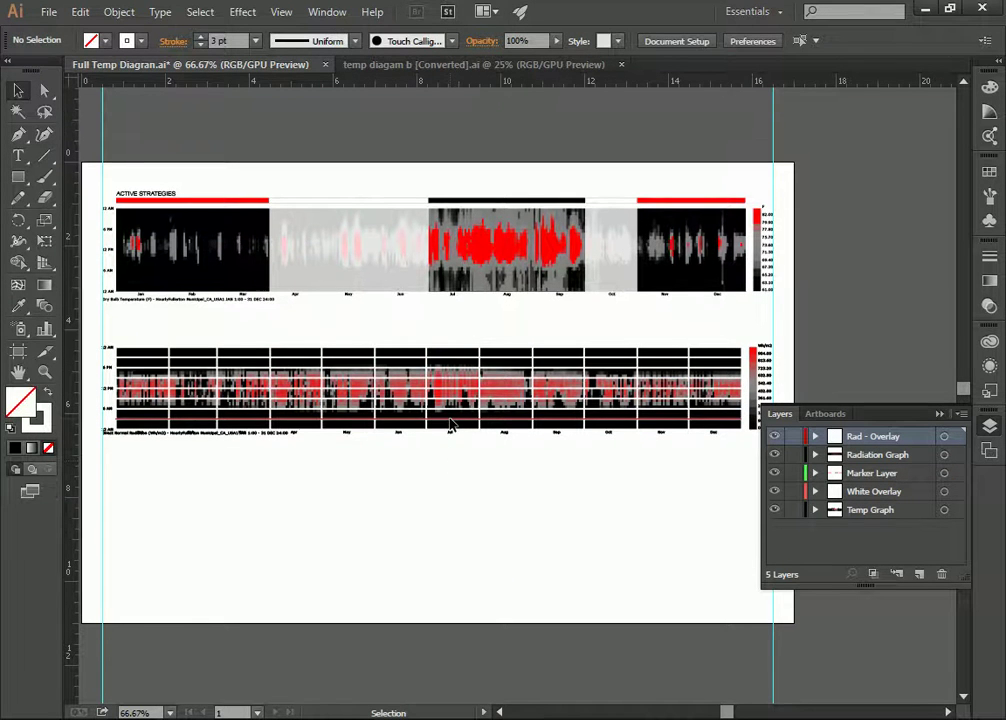
Step: Copy the April–June white rectangle from the temperature chart onto the radiation chart, and move the White Overlay layer above Radiation Graph
left_click(395, 249)
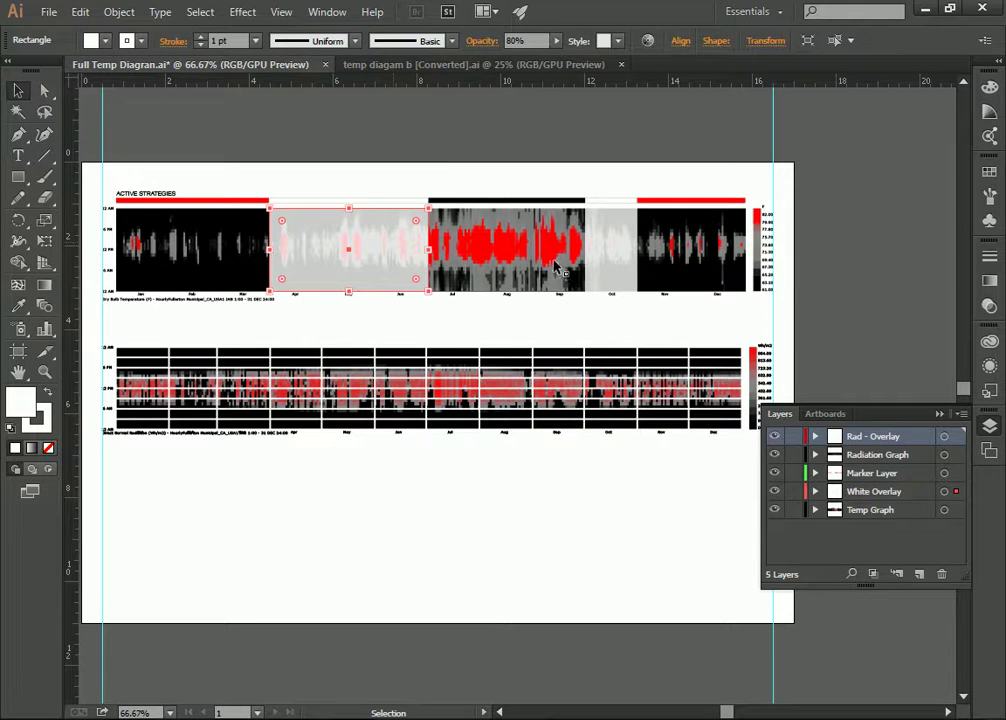
left_click_drag(443, 255, 578, 417)
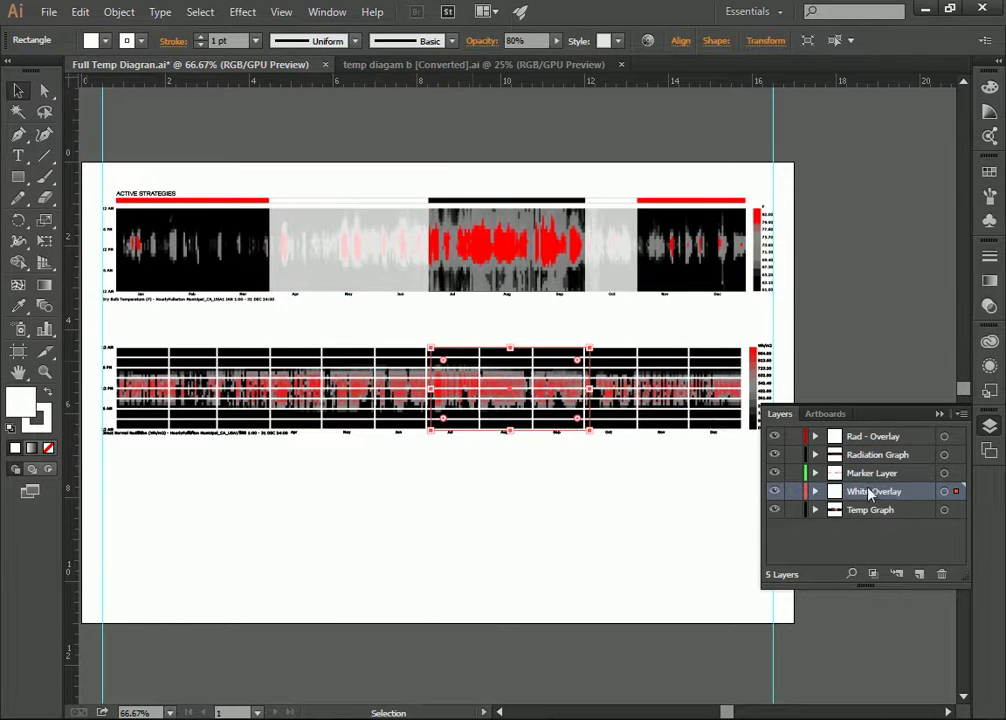
left_click_drag(845, 493, 868, 447)
Step: Select the copied white rectangle and move it across to the April–June columns of the radiation chart
left_click_drag(478, 373, 432, 370)
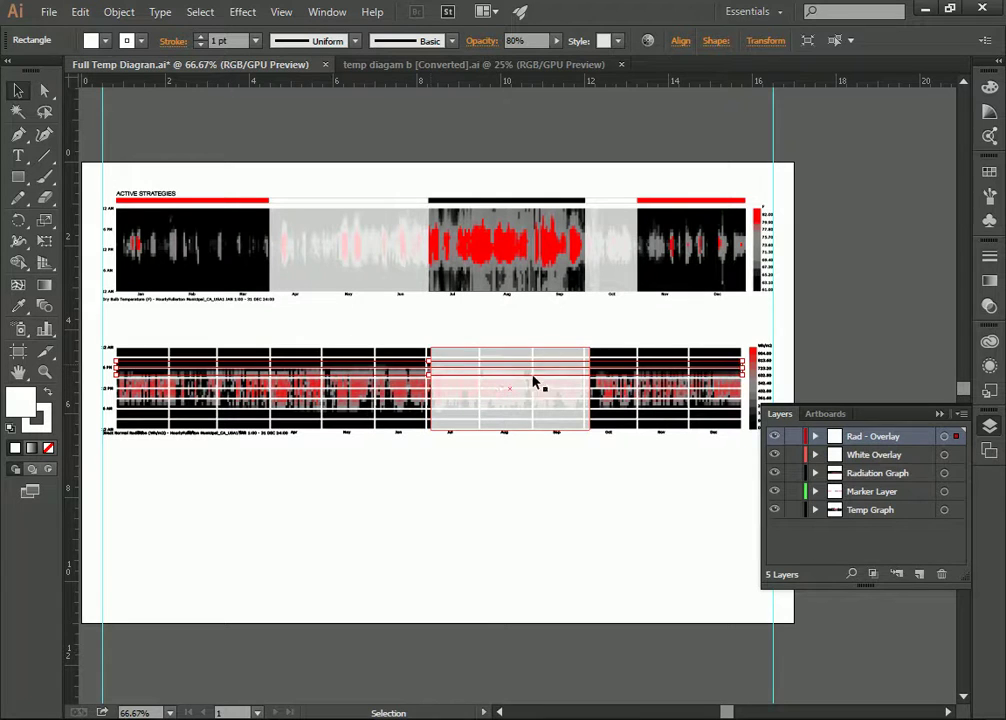
left_click(518, 359)
left_click(516, 352)
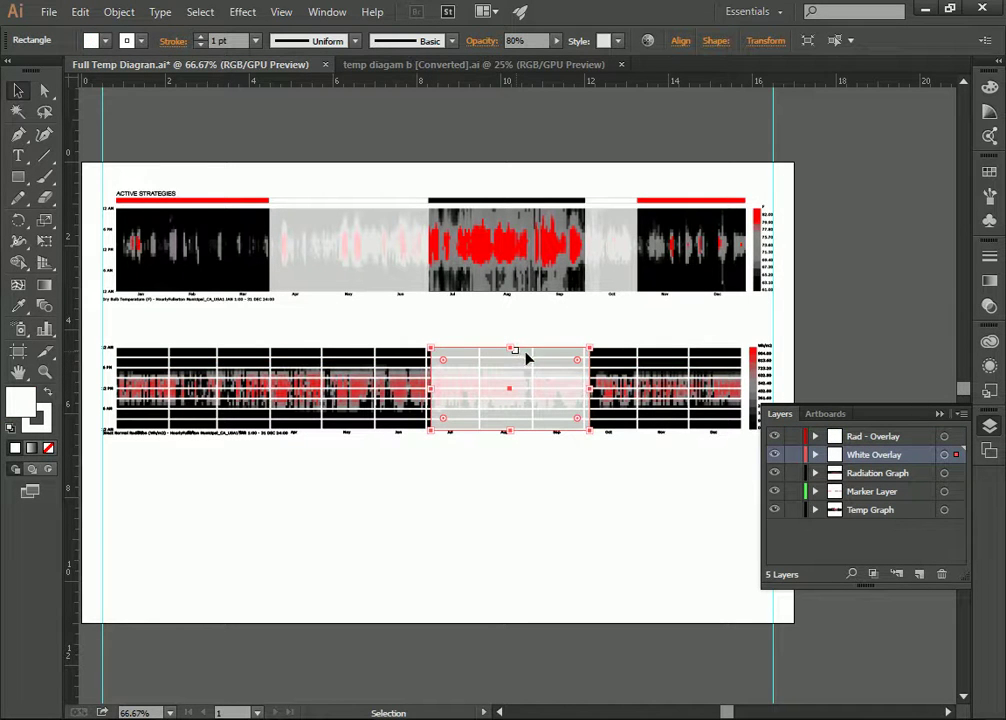
left_click_drag(505, 362, 368, 365)
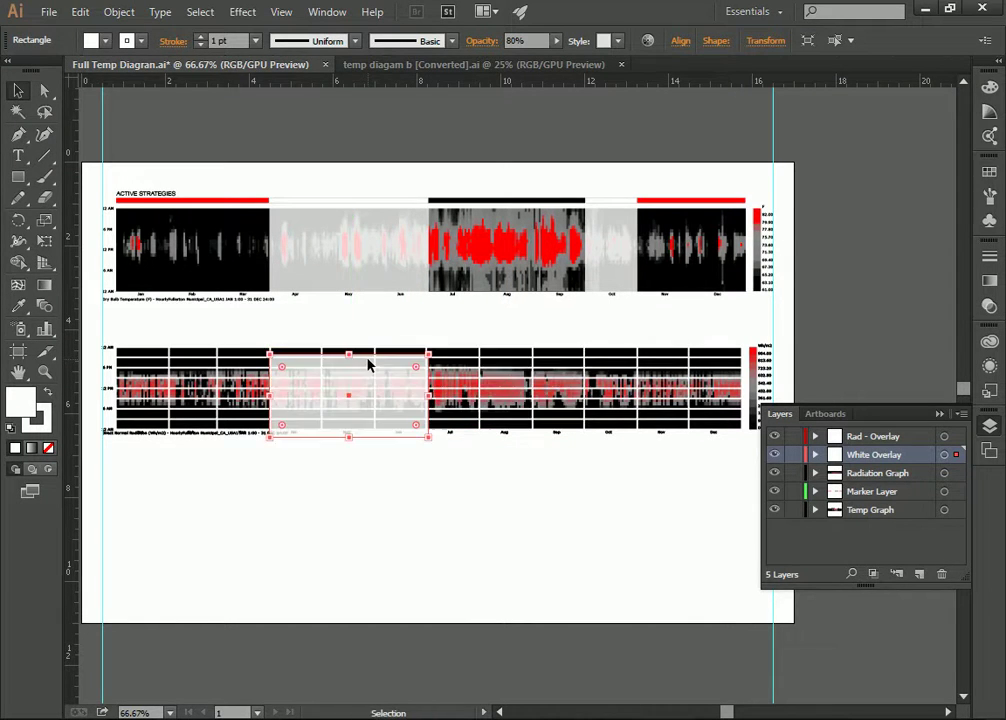
Step: Move the copied white rectangle up until its top edge meets the top of the radiation chart
left_click(44, 371)
left_click(350, 373)
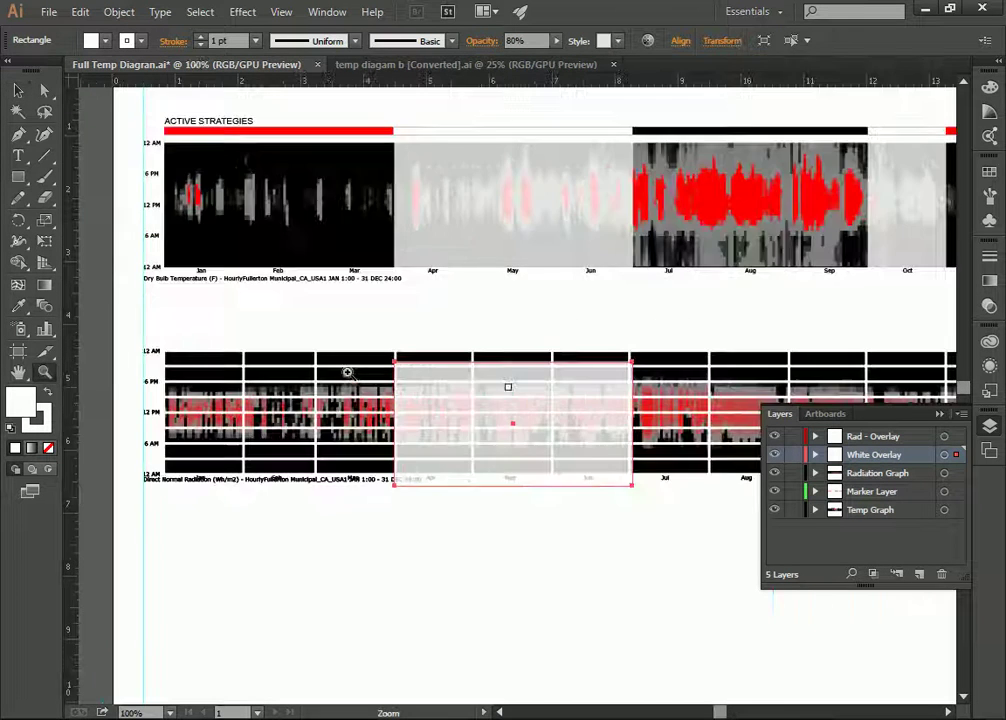
left_click(571, 407)
left_click(18, 90)
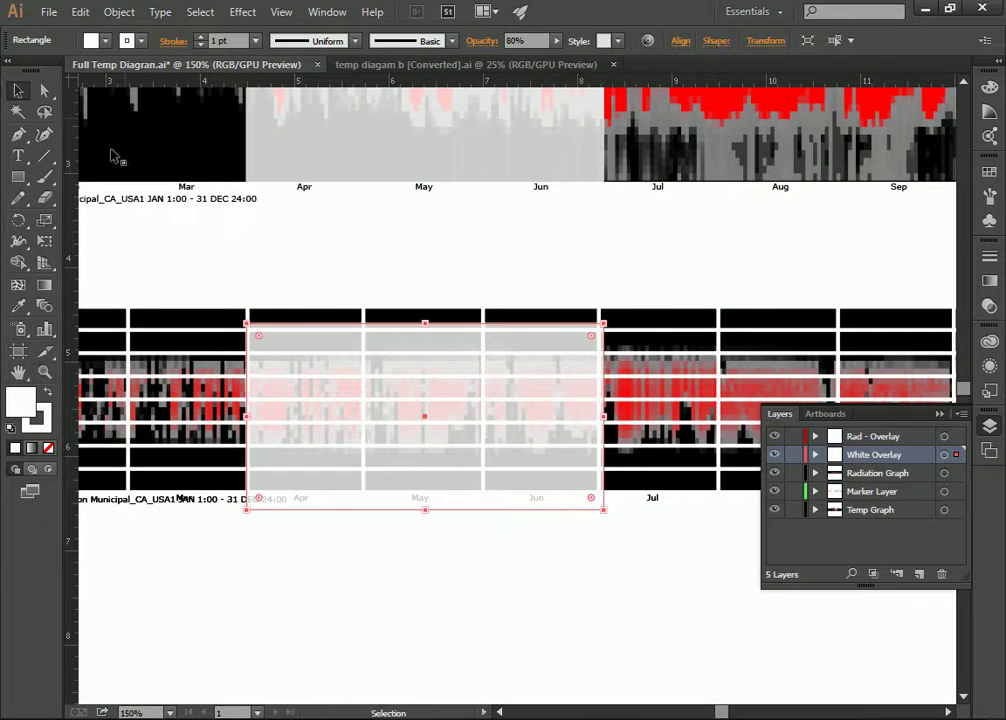
left_click_drag(323, 339, 323, 331)
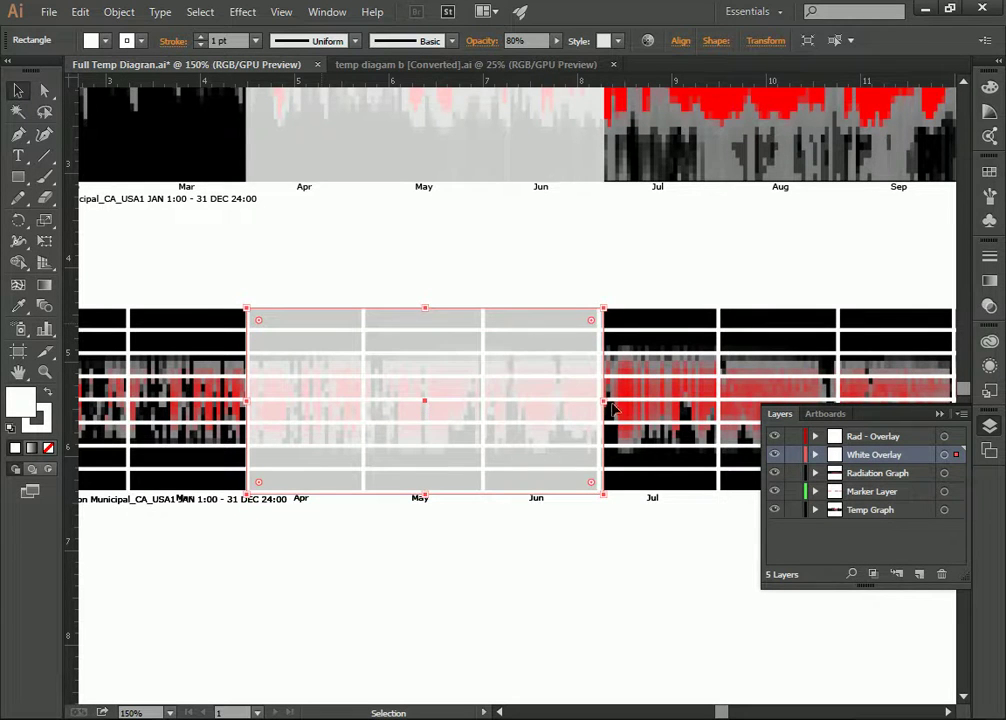
Step: Stretch the white rectangle on the radiation chart rightward so it covers April through October, ending at the October–November boundary
left_click_drag(602, 401, 601, 401)
scroll(645, 300, "down", 1)
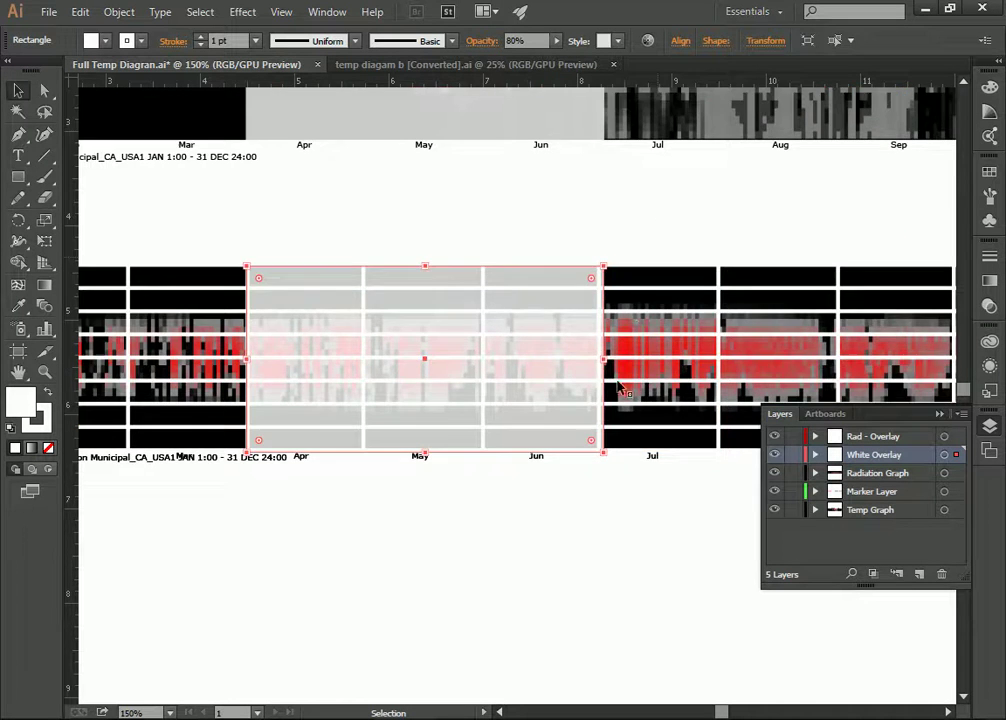
scroll(640, 400, "up", 2)
scroll(640, 455, "up", 1)
mouse_move(723, 710)
left_mouse_down()
mouse_move(738, 710)
mouse_move(727, 712)
left_mouse_up()
left_click_drag(378, 442, 377, 443)
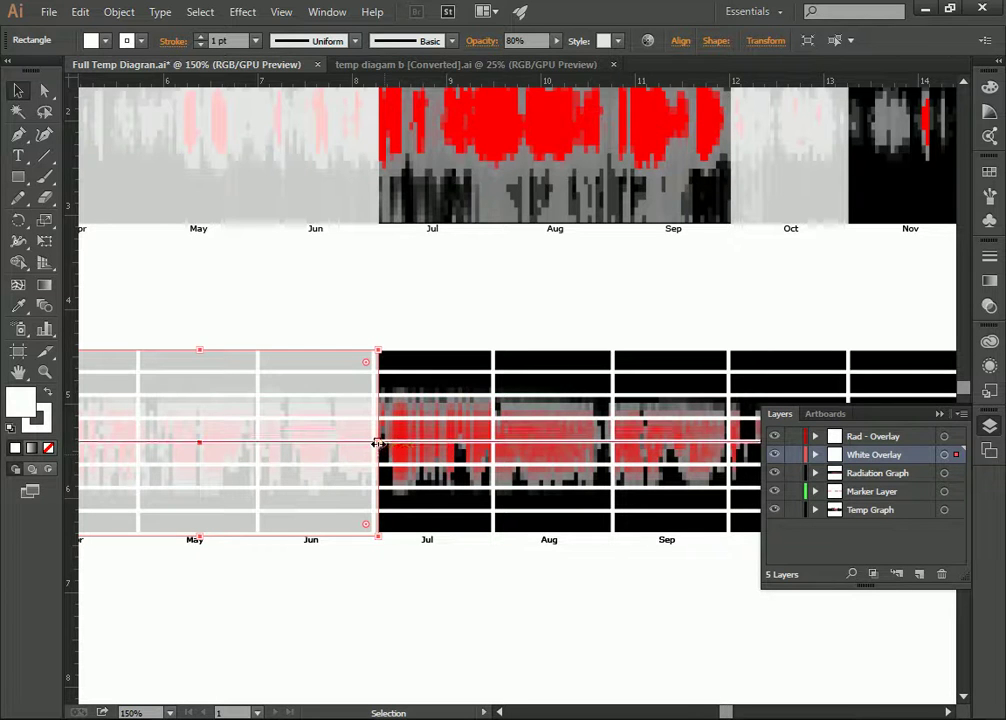
key("z")
left_click(680, 545)
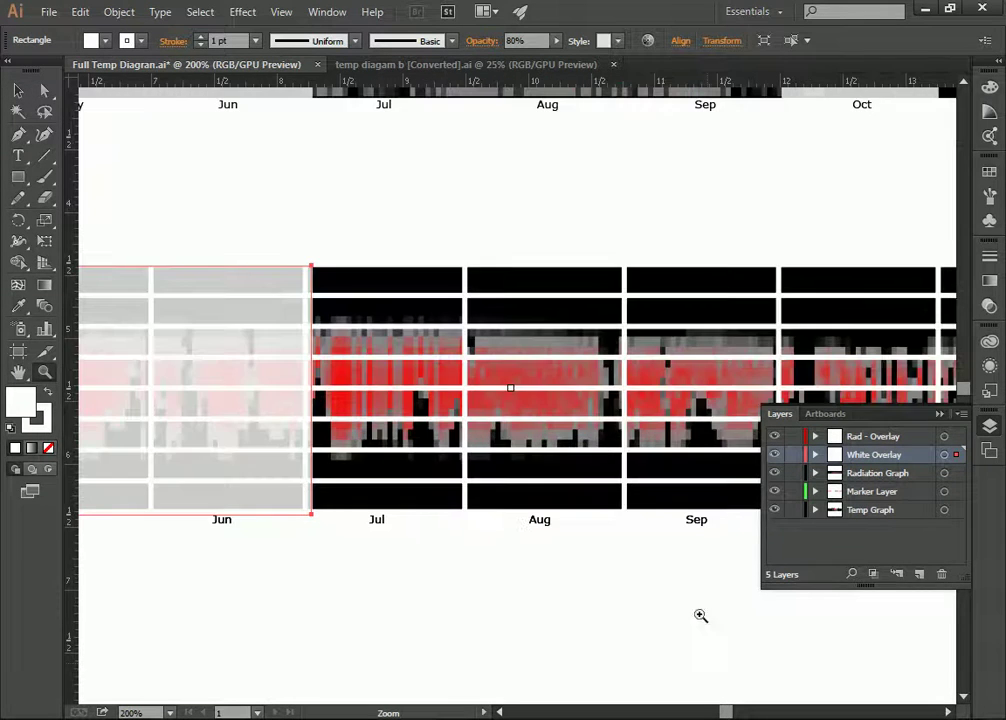
scroll(572, 560, "right", 3)
scroll(482, 502, "up", 1)
scroll(482, 502, "up", 1)
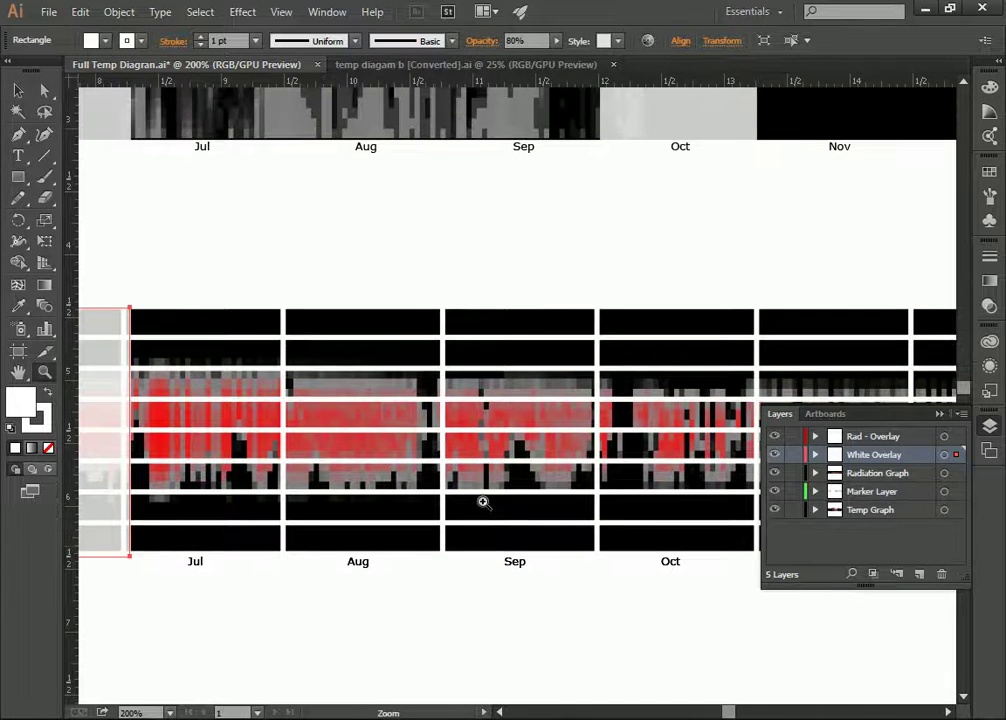
left_click(18, 90)
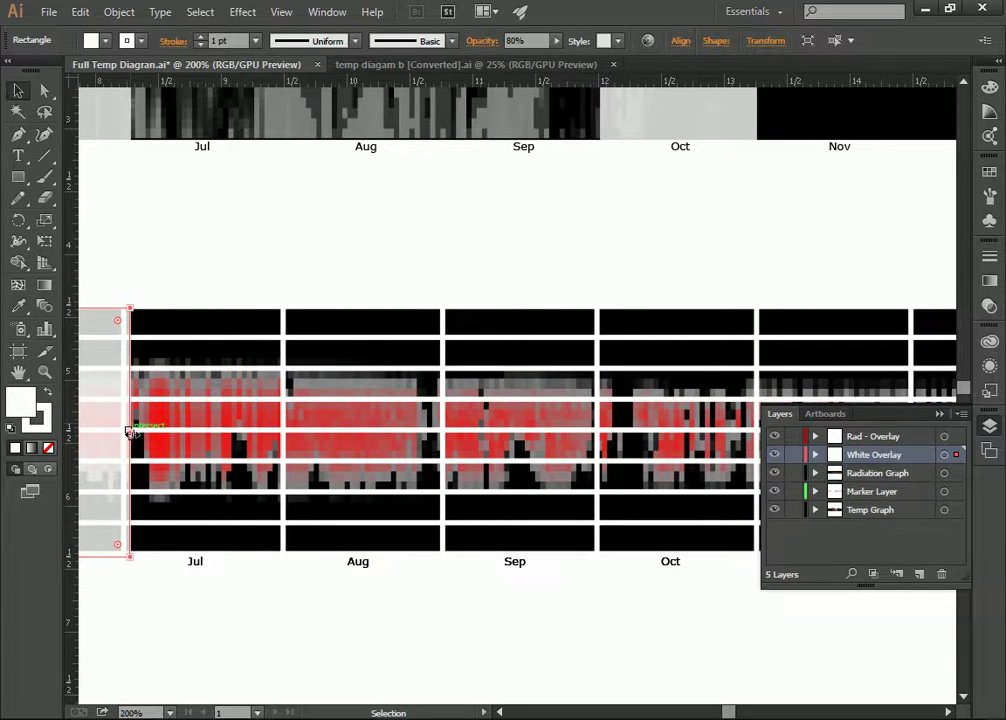
left_click_drag(130, 432, 757, 433)
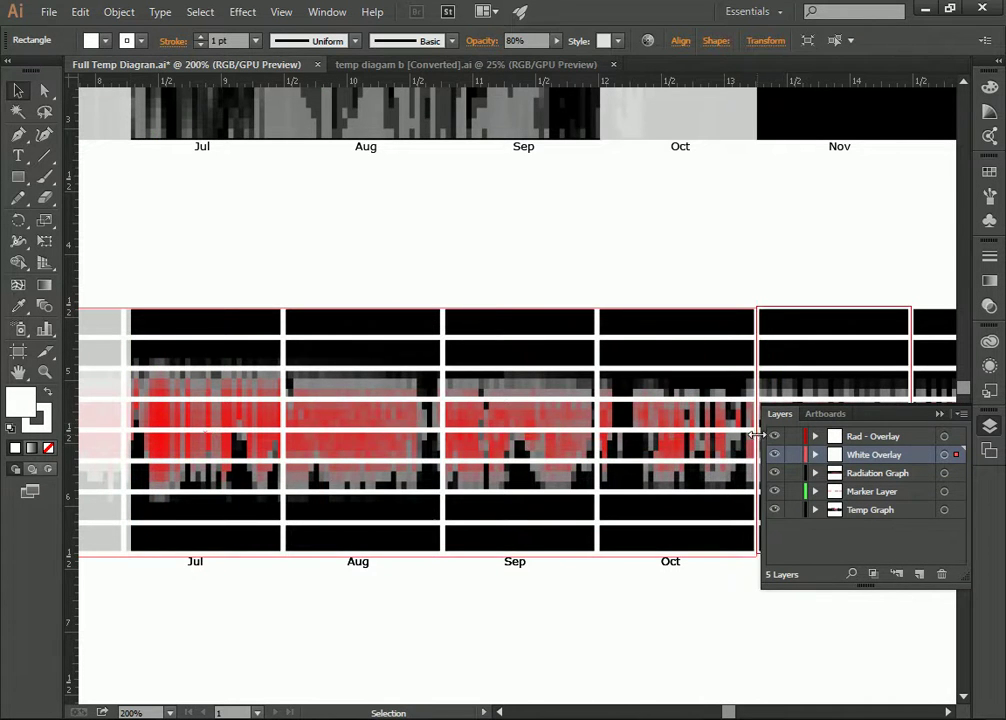
left_click(727, 240)
Step: Compare the temperature and radiation charts across the whole artboard, including the November–December end and legend of the radiation chart
left_click(44, 352)
left_click(44, 371)
left_click(409, 274, "alt")
left_click(474, 359, "alt")
left_click(487, 411, "alt")
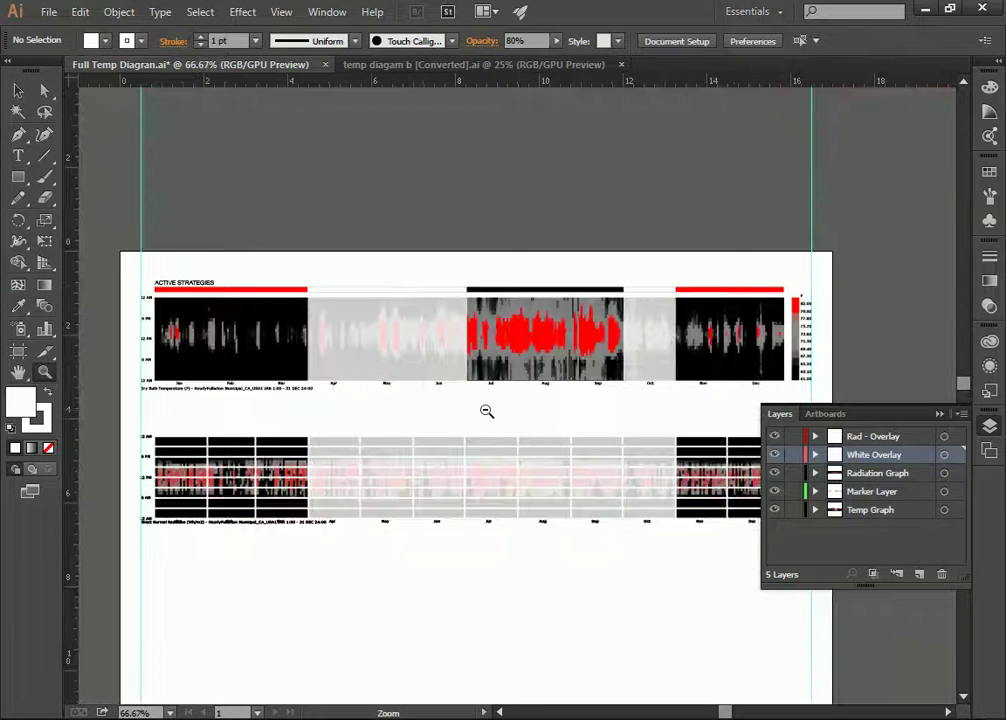
left_click(487, 411, "alt")
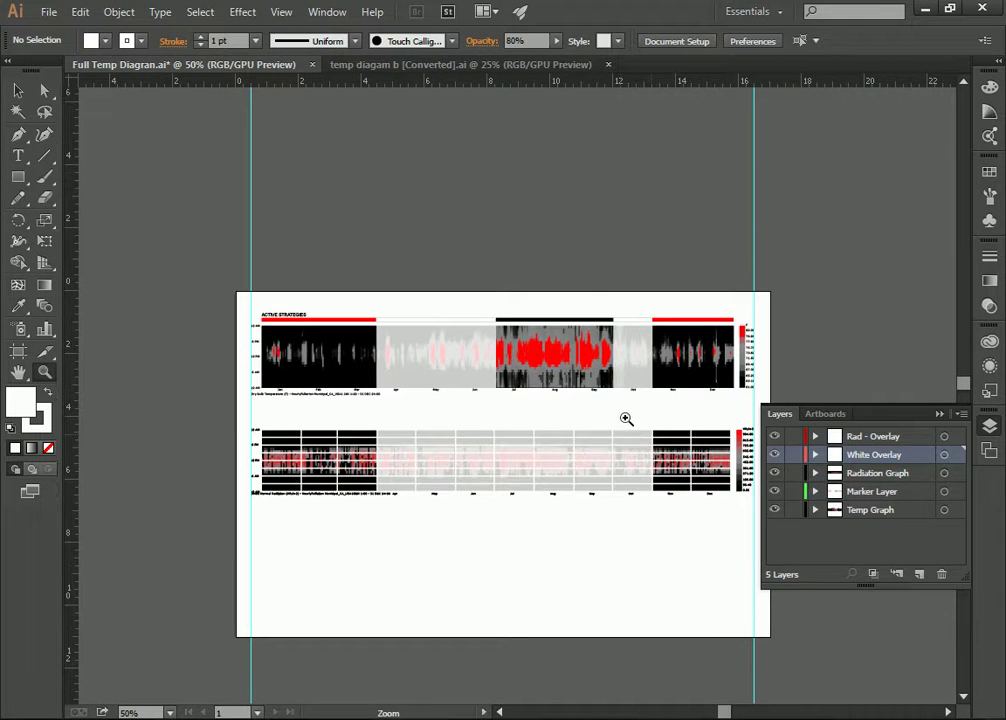
left_click(651, 456)
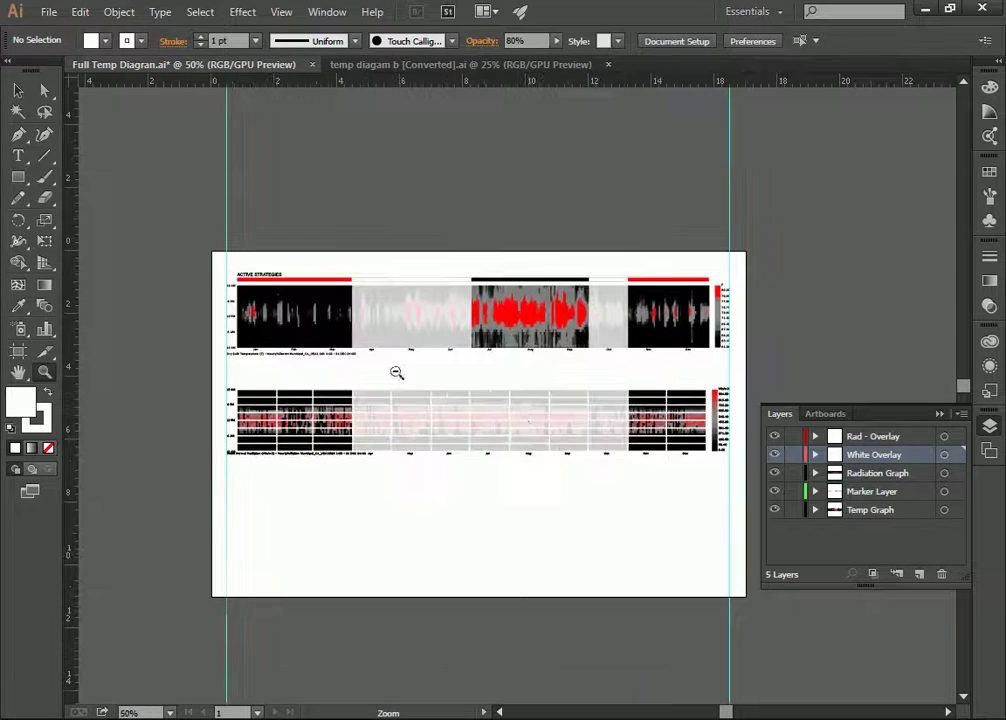
left_click(350, 363, "alt")
scroll(551, 377, "up", 2)
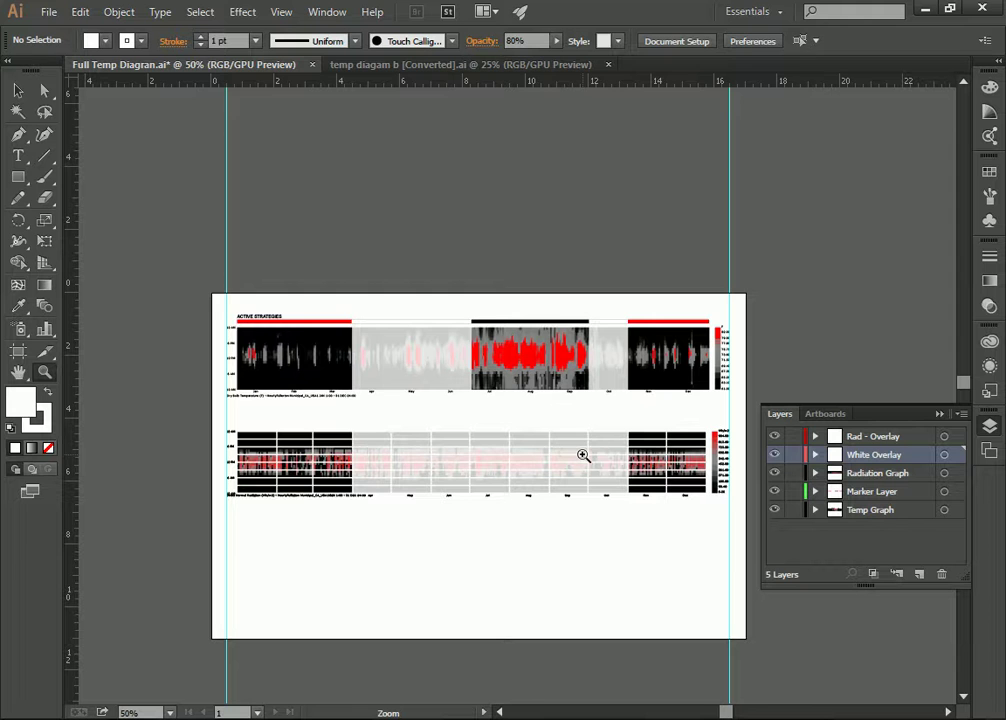
left_click(583, 456)
left_click(510, 418)
left_click(517, 393)
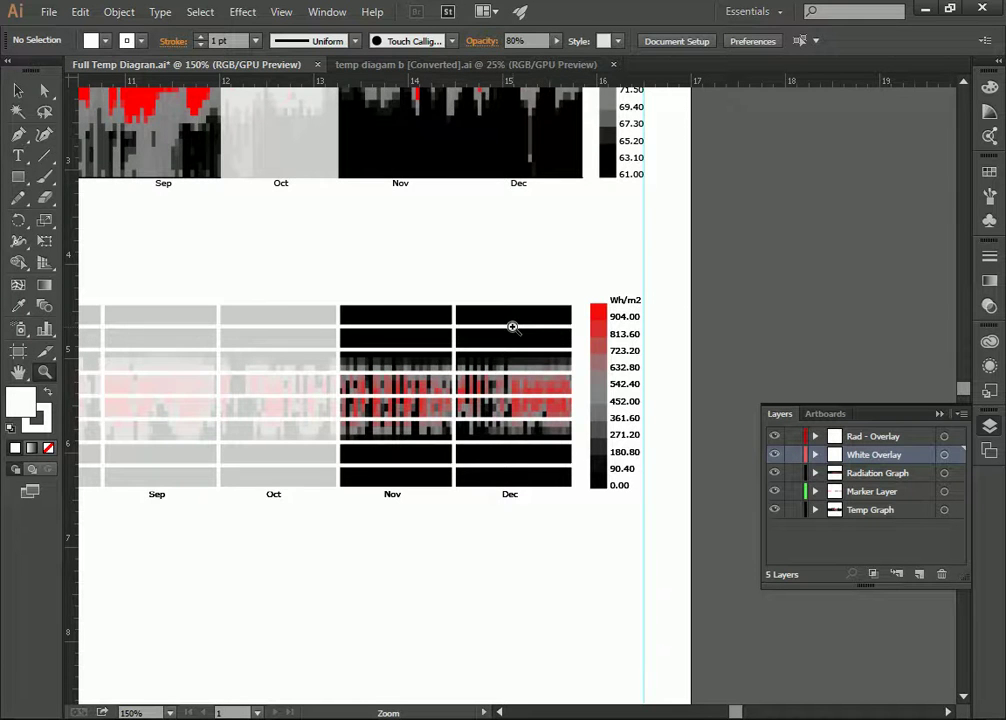
left_click(368, 298, "alt")
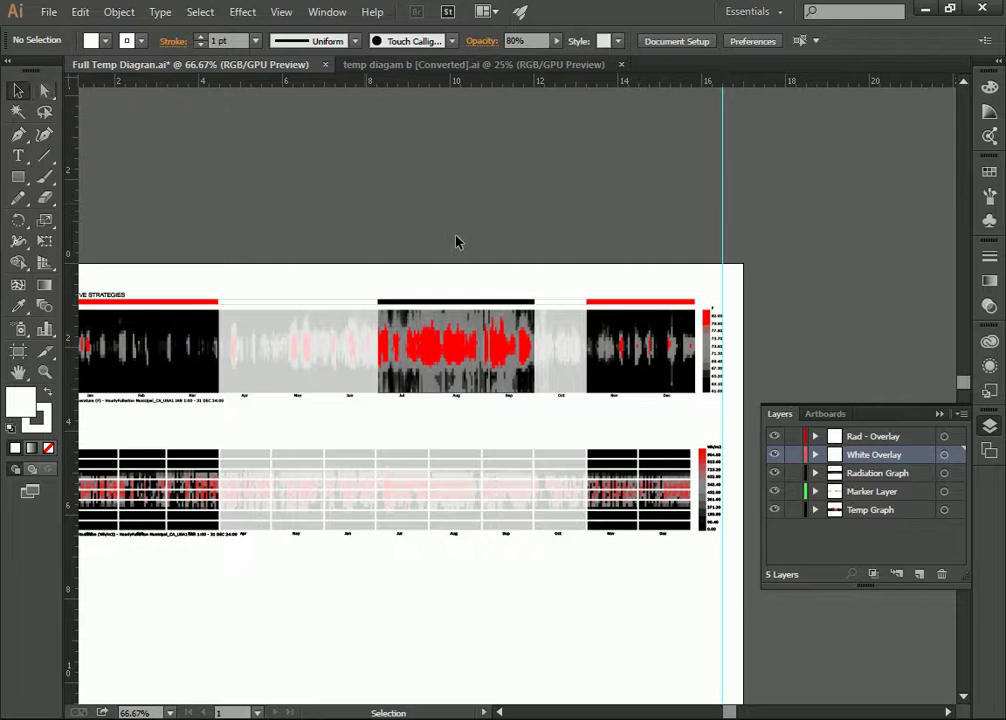
left_click(44, 373)
left_click(373, 296, "alt")
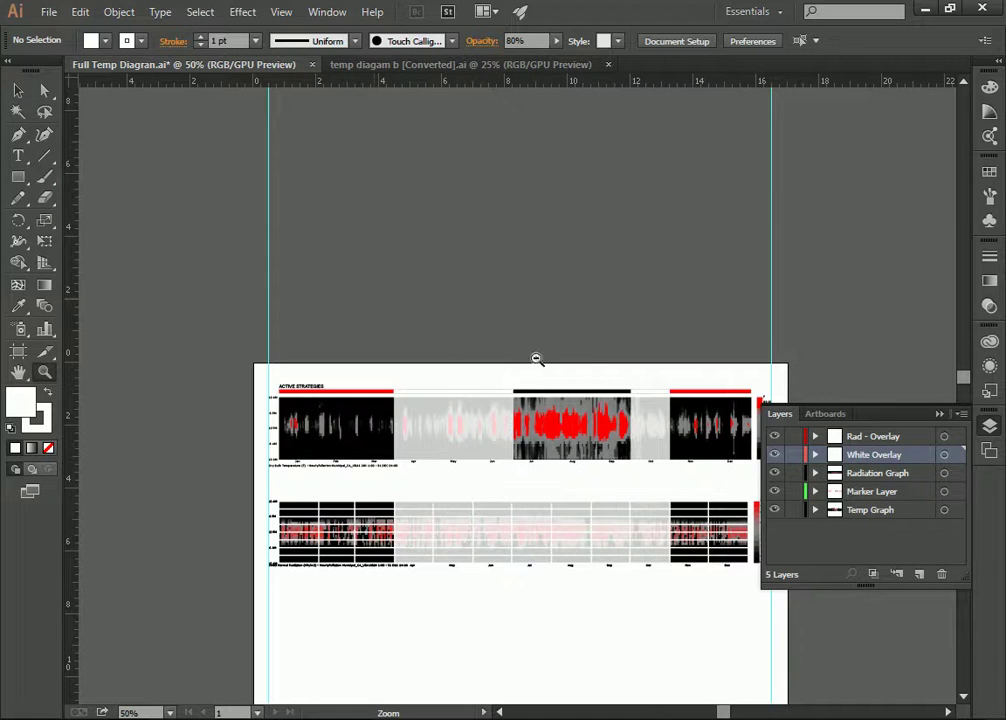
scroll(537, 351, "down", 3)
scroll(634, 343, "up", 1)
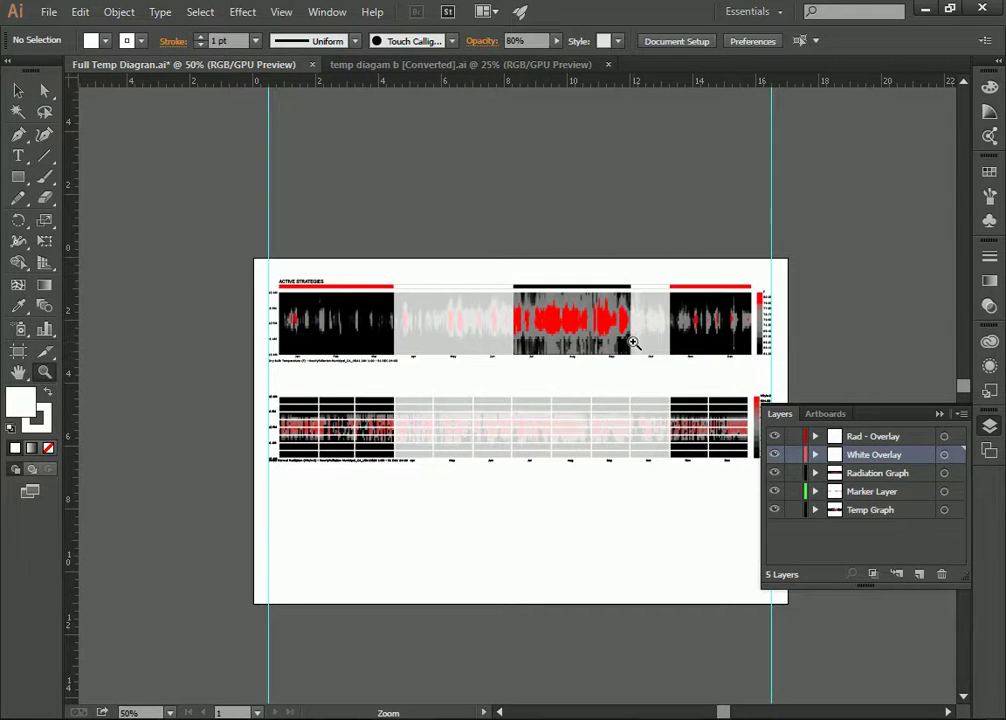
scroll(550, 428, "up", 1)
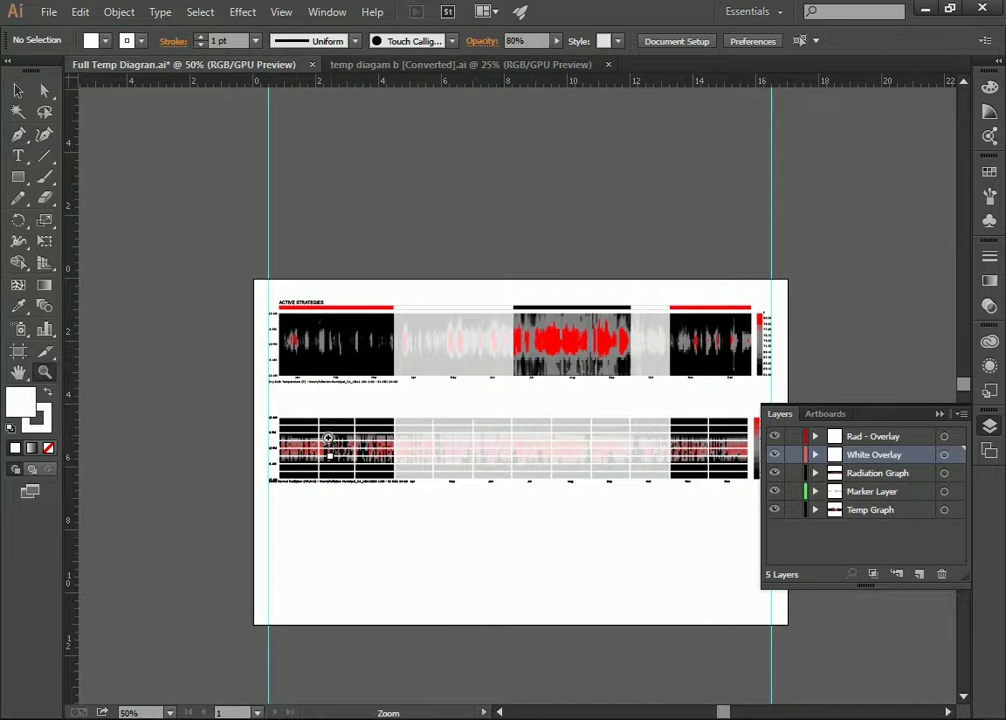
Step: Move the Direct Normal Radiation caption straight down about 0.14 in, clear of the radiation chart's month labels
left_click(364, 447)
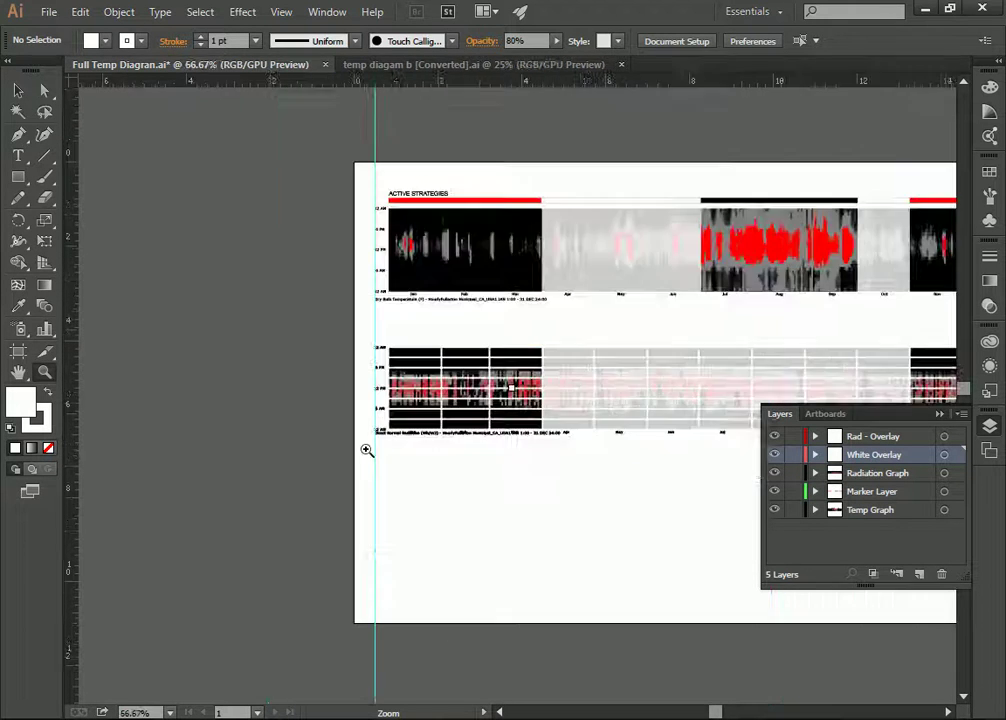
left_click(368, 446)
left_click(707, 295)
left_click(565, 390)
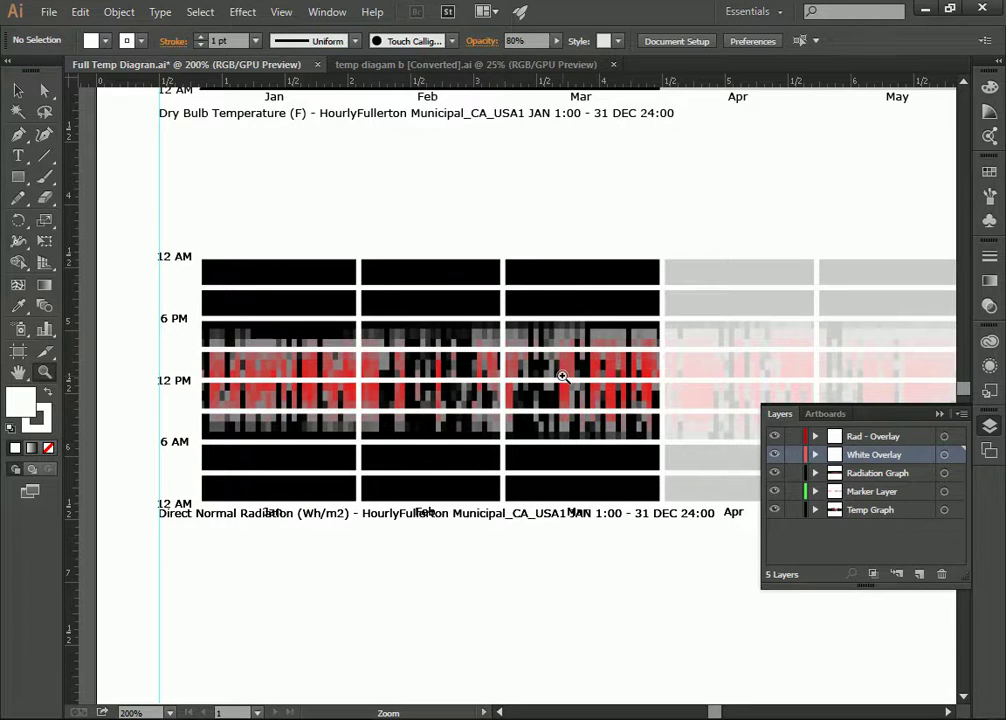
left_click(18, 90)
left_click(322, 514)
left_click(322, 514)
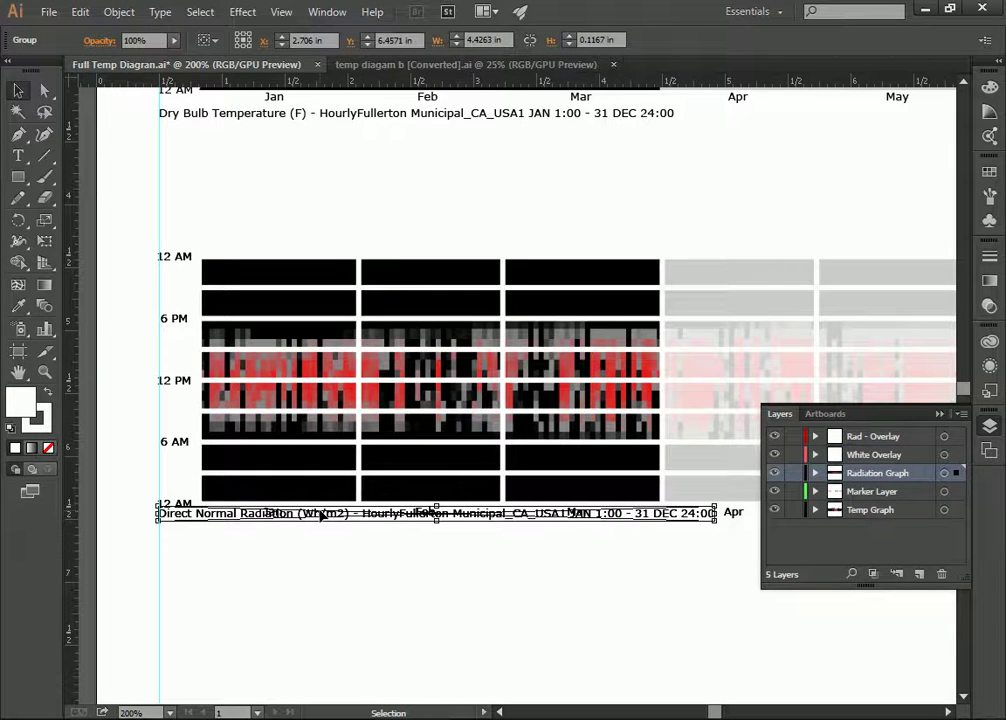
left_click_drag(322, 514, 322, 523)
key("shift+Down")
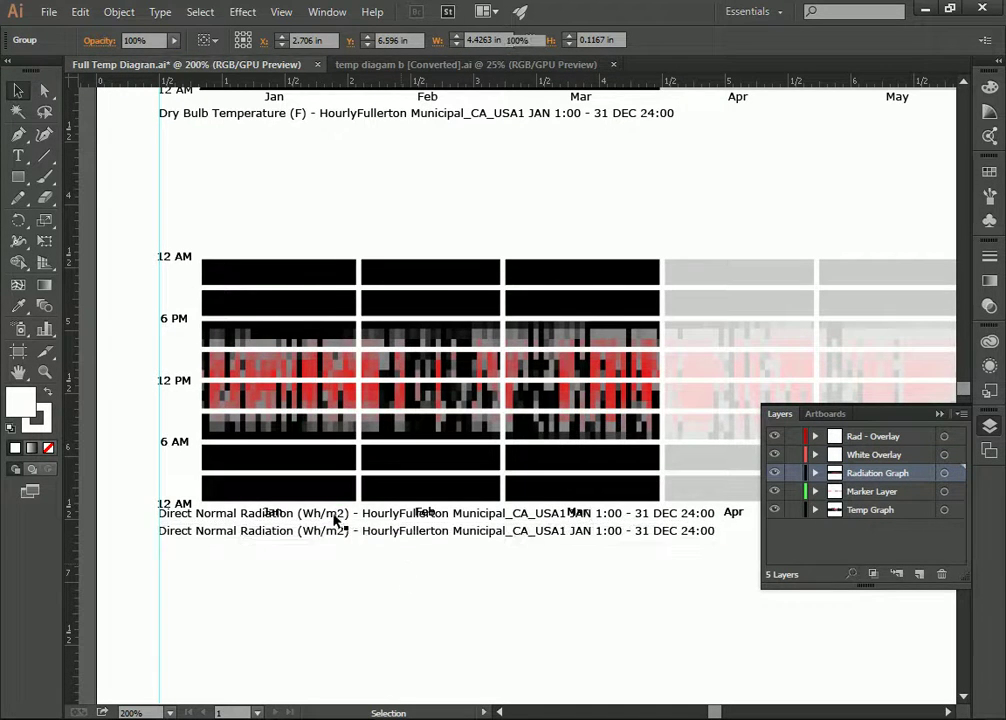
Step: Delete the duplicate Direct Normal Radiation caption that overlaps the Jan–Mar labels, and clear the selection
left_click(405, 514)
key("Delete")
left_click(424, 592)
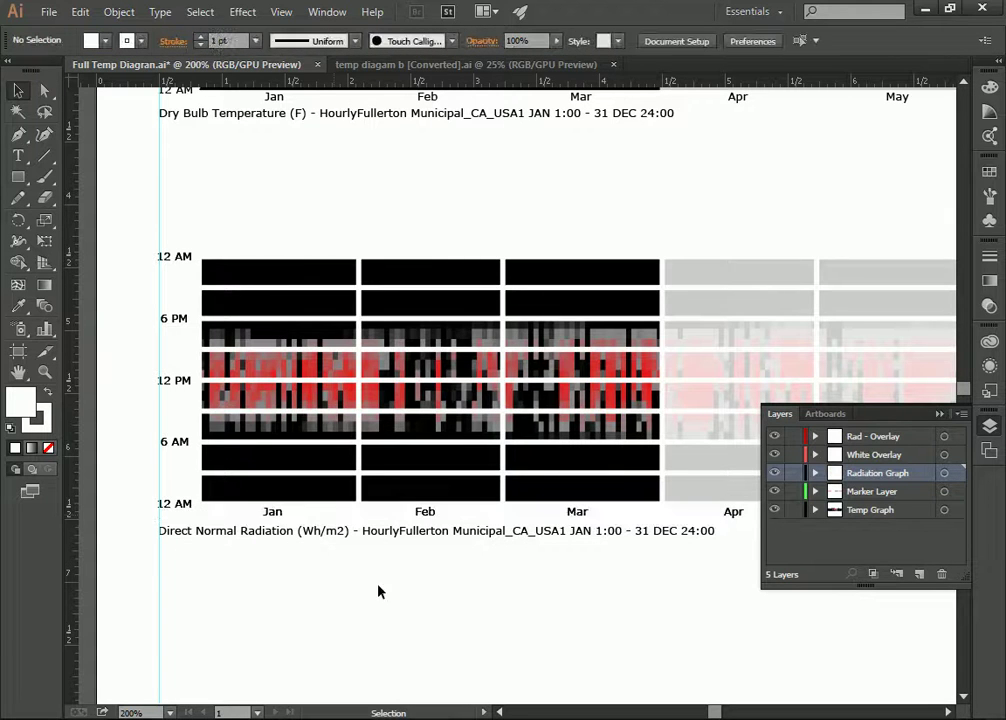